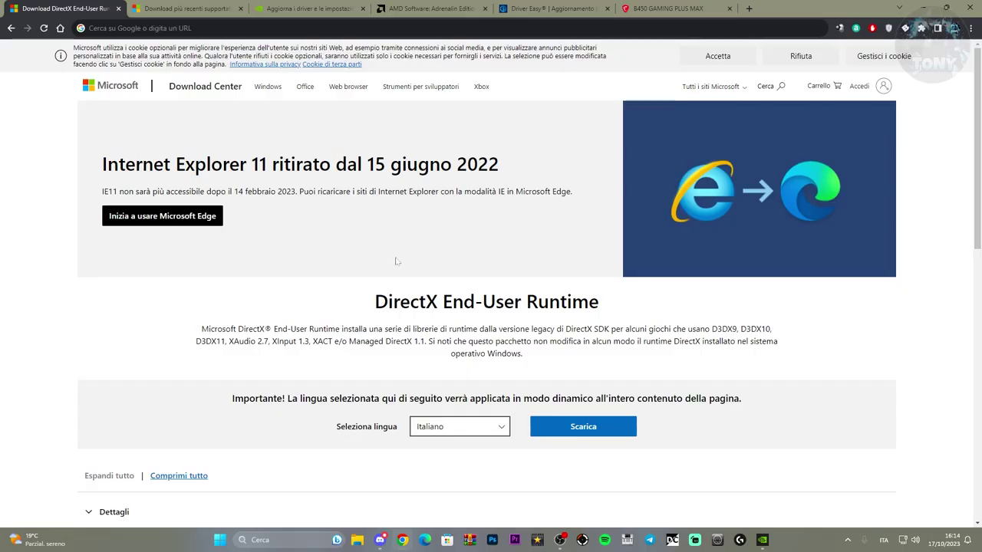
Step: Download the DirectX End-User Runtime installer dxwebsetup in Italian and save it to the Desktop
{"action": "scroll", "coordinate": [671, 236], "scroll_direction": "down", "scroll_amount": 3}
{"action": "scroll", "coordinate": [401, 256], "scroll_direction": "up", "scroll_amount": 2}
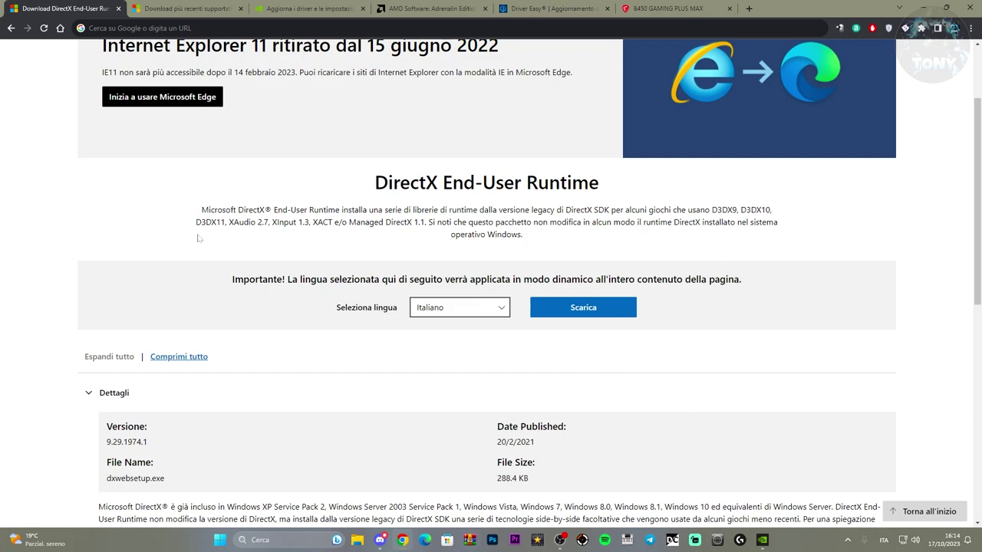
{"action": "left_click", "coordinate": [601, 315]}
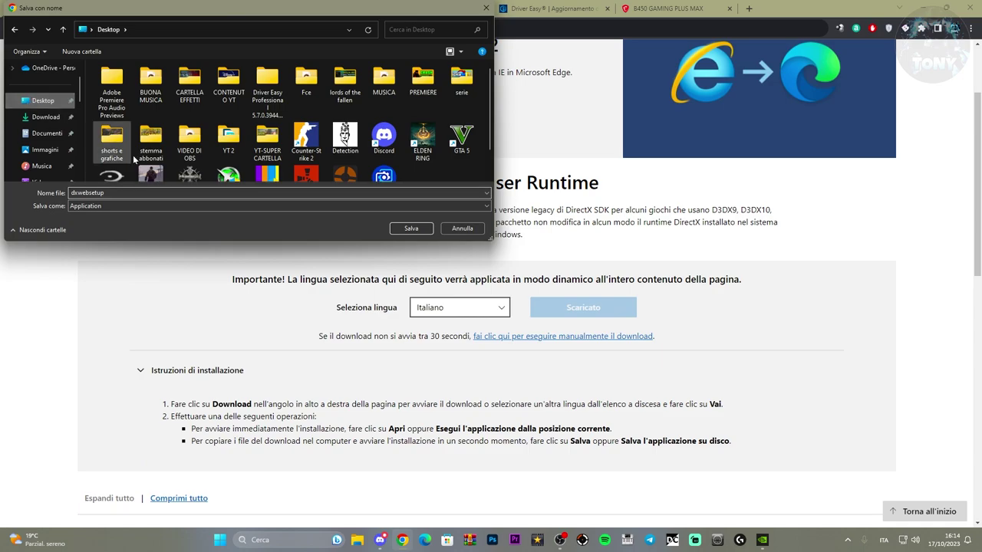
{"action": "left_click", "coordinate": [411, 230]}
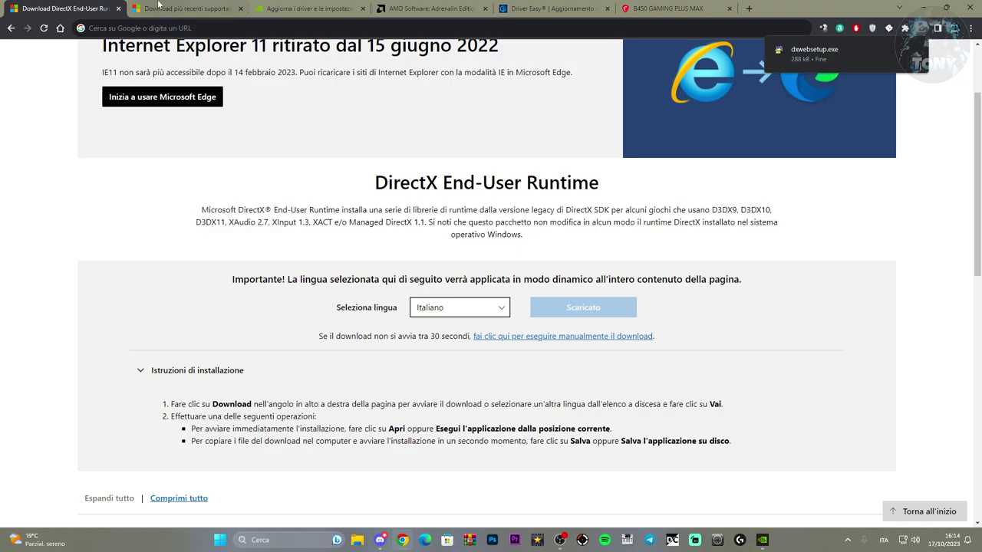
Step: Download the ARM64, X86 and X64 Visual C++ Redistributable installers for Visual Studio 2015–2022 from the Microsoft Learn page to the Desktop
{"action": "left_click", "coordinate": [165, 9]}
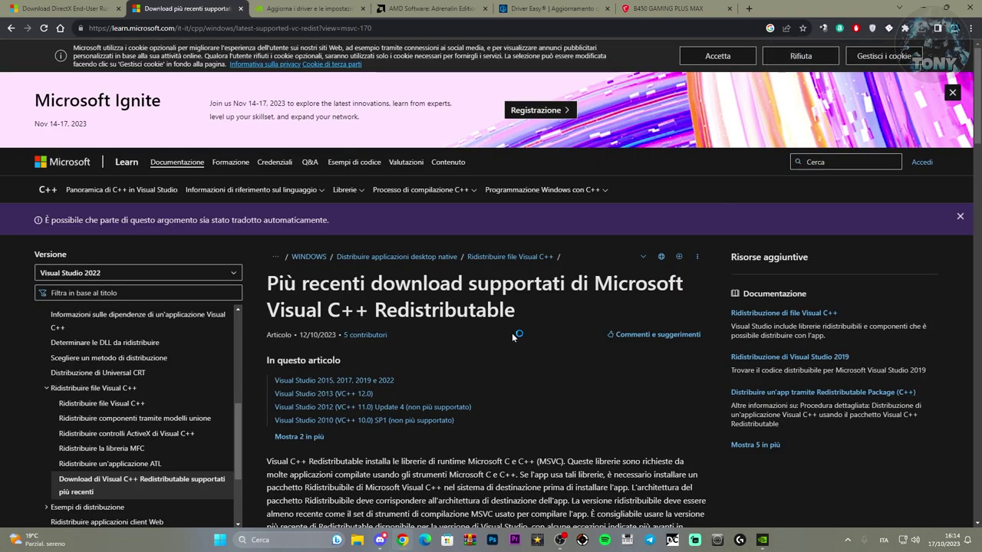
{"action": "scroll", "coordinate": [518, 335], "scroll_direction": "down", "scroll_amount": 6}
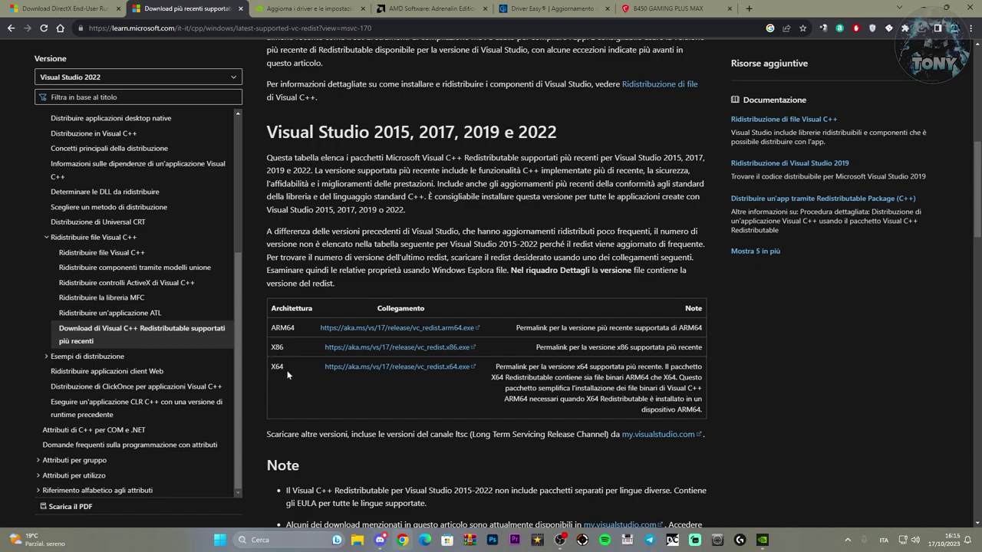
{"action": "left_click", "coordinate": [383, 328]}
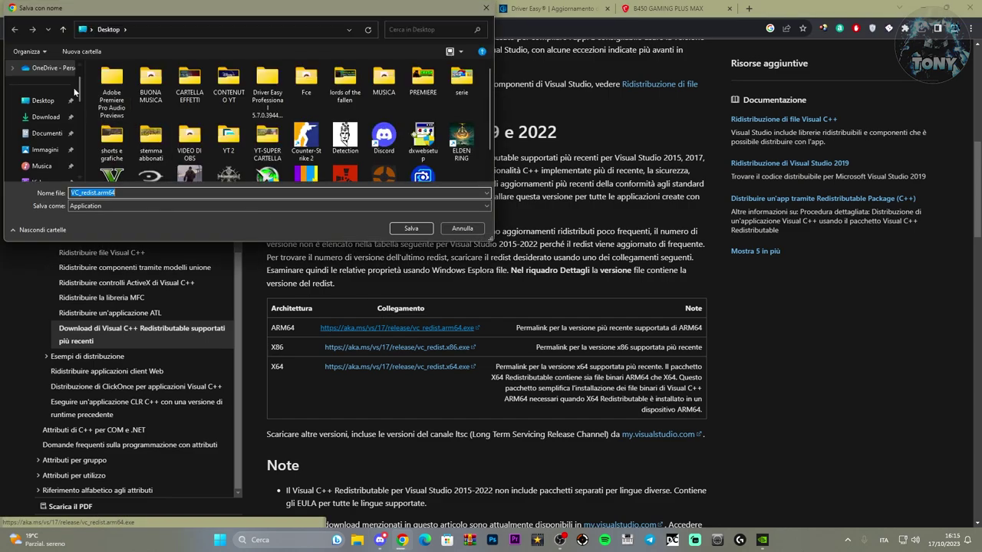
{"action": "key", "text": "Return"}
{"action": "left_click", "coordinate": [374, 346]}
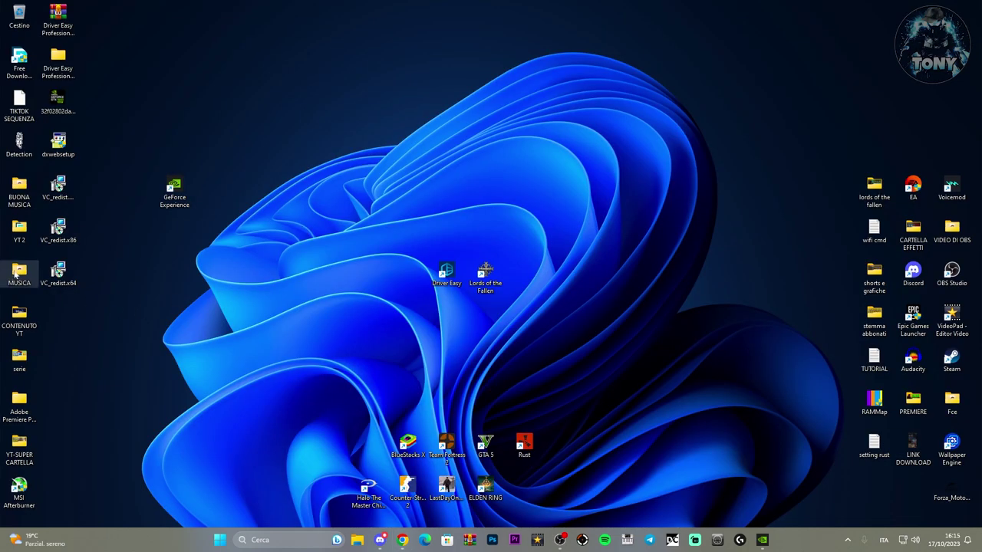
Step: Move the three VC_redist installers to an empty desktop area, run them, and close the Arm64 and x64 setup windows without restarting
{"action": "left_click_drag", "start_coordinate": [61, 324], "coordinate": [521, 111]}
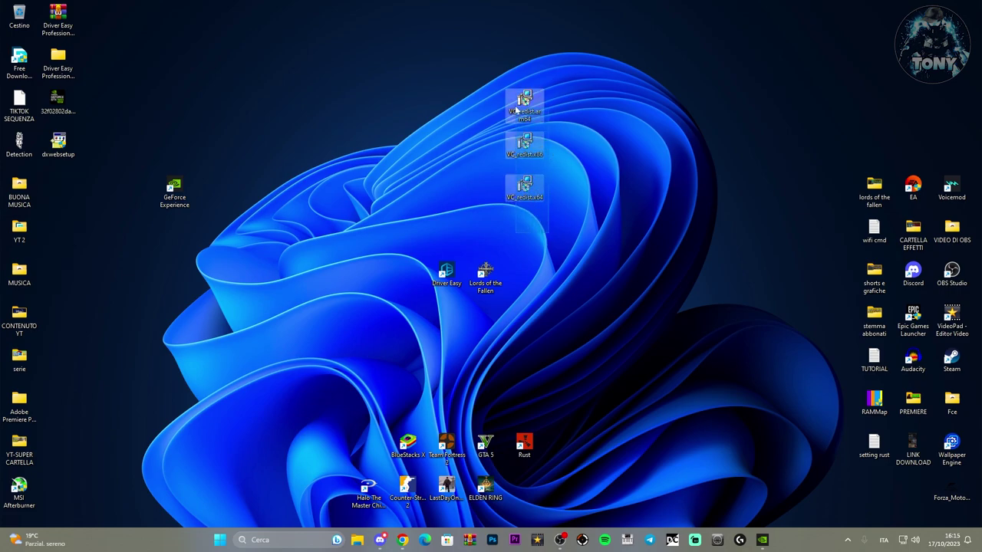
{"action": "right_click", "coordinate": [521, 99]}
{"action": "left_click", "coordinate": [555, 162]}
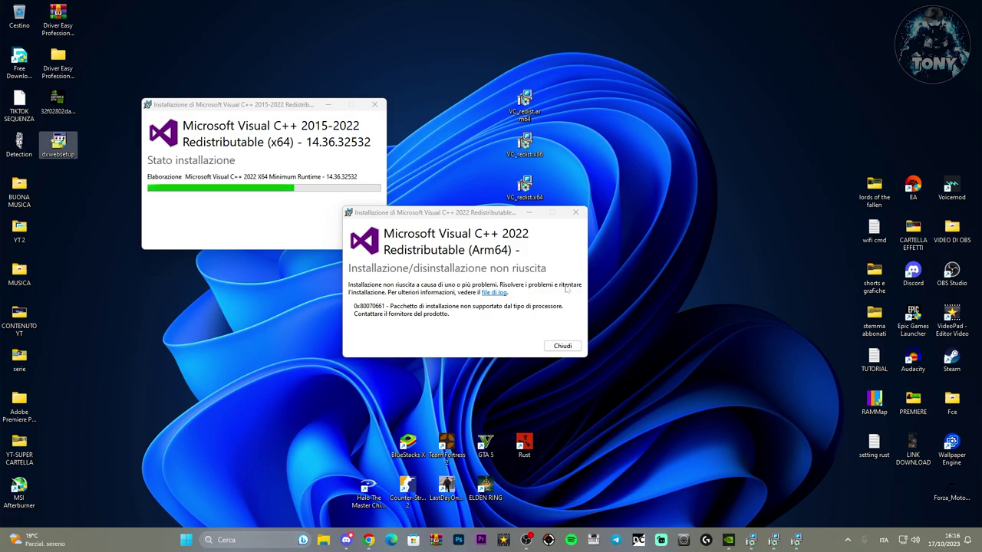
{"action": "left_click", "coordinate": [562, 346]}
{"action": "left_click_drag", "start_coordinate": [263, 105], "coordinate": [466, 166]}
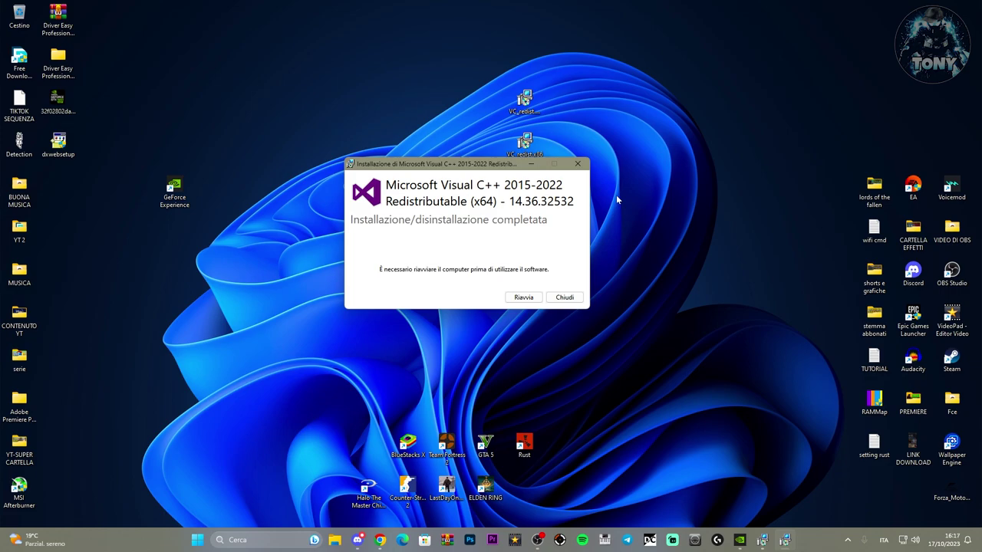
{"action": "left_click", "coordinate": [564, 296]}
Step: Run the dxwebsetup installer, accepting the licence agreement and declining the Bing Toolbar, and finish the DirectX setup
{"action": "left_click_drag", "start_coordinate": [69, 144], "coordinate": [287, 145]}
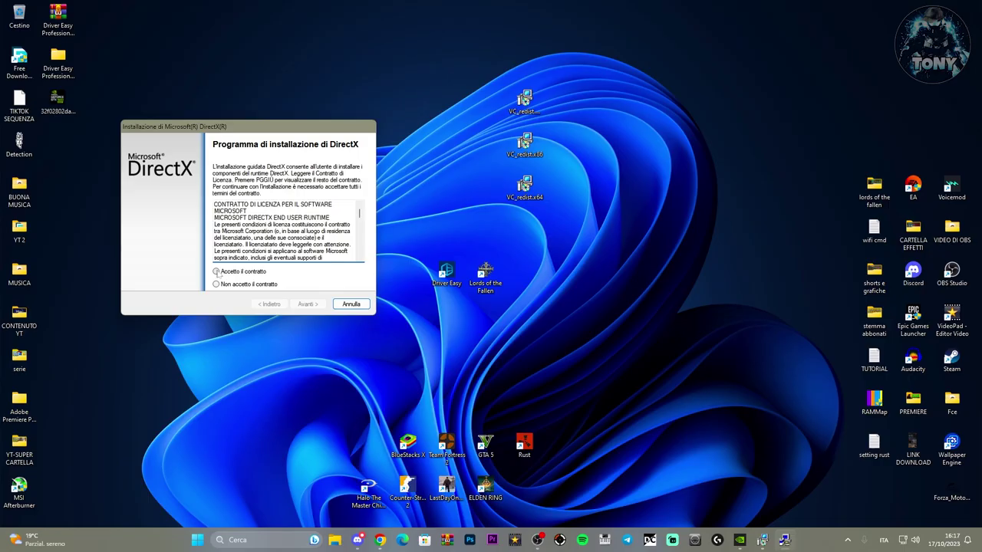
{"action": "left_click", "coordinate": [213, 277]}
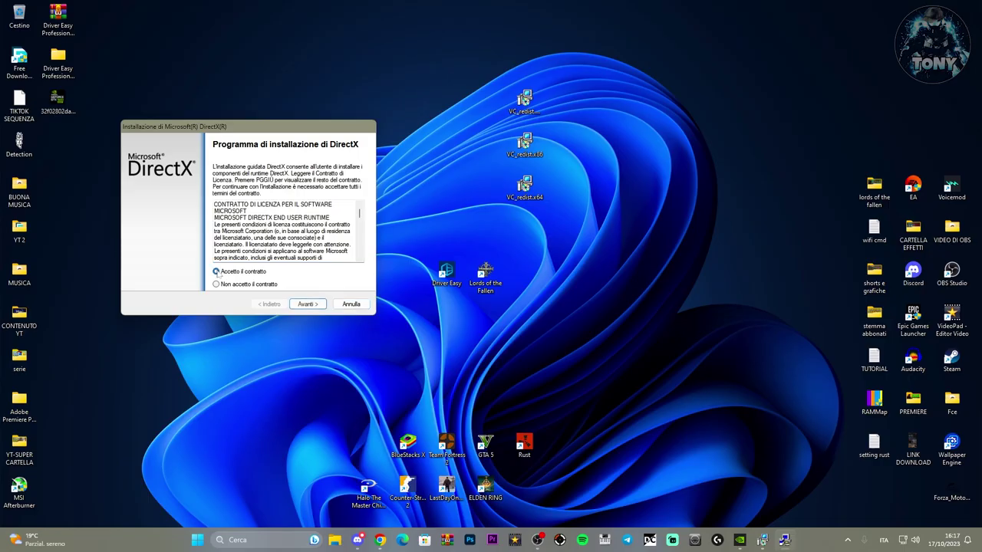
{"action": "left_click", "coordinate": [307, 304]}
{"action": "left_click", "coordinate": [212, 224]}
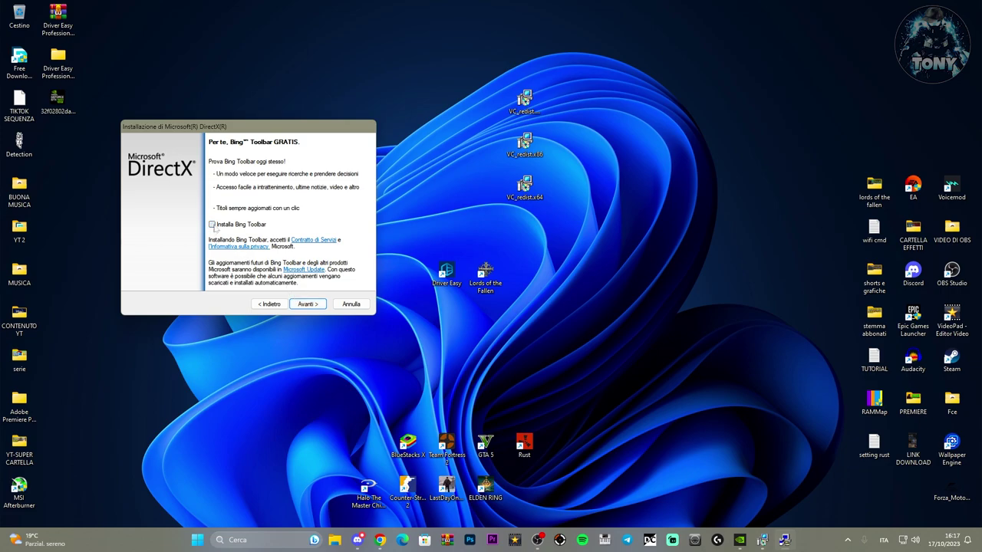
{"action": "left_click", "coordinate": [309, 305]}
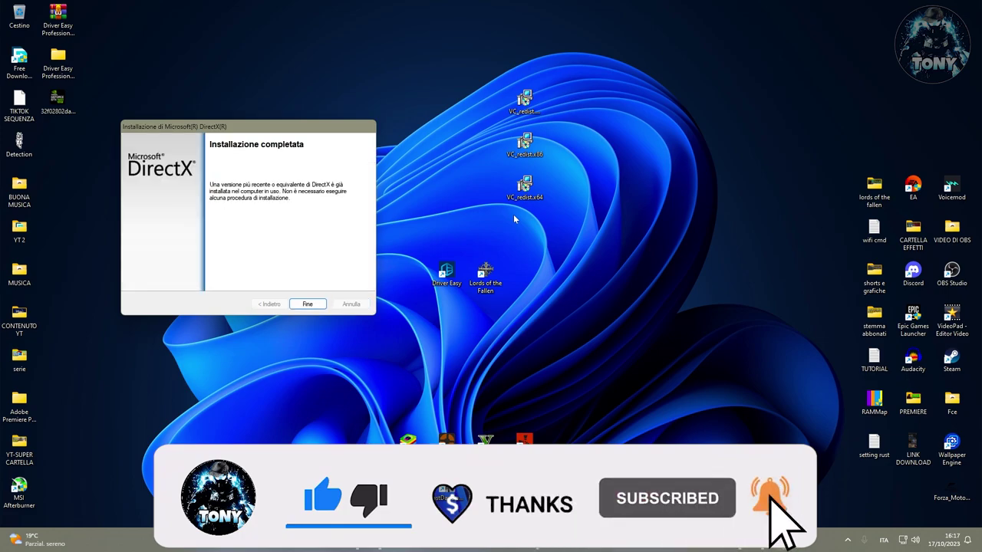
{"action": "left_click", "coordinate": [307, 304]}
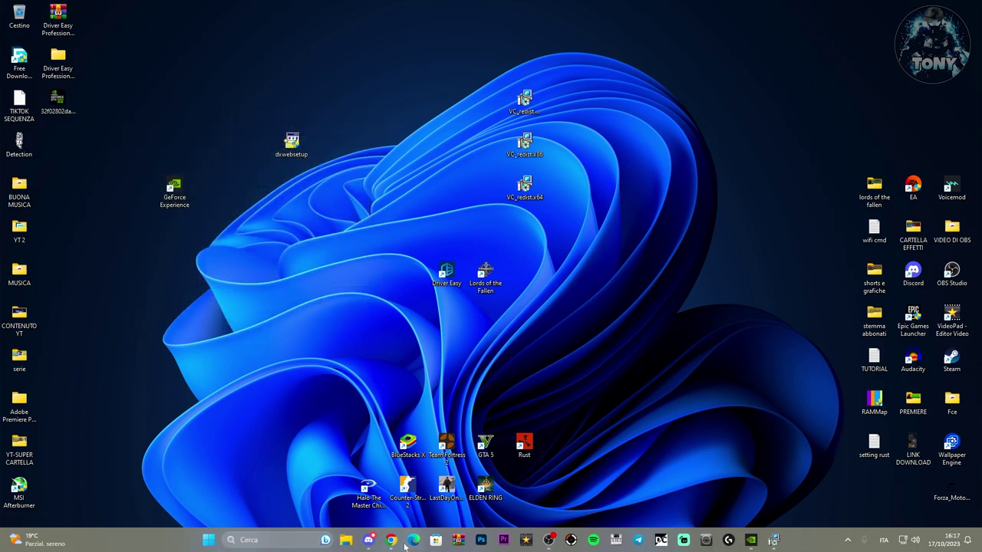
Step: Return to Chrome and look through the GeForce Experience, AMD Software Adrenalin Edition and Driver Easy pages
{"action": "left_click", "coordinate": [393, 540]}
{"action": "left_click", "coordinate": [336, 6]}
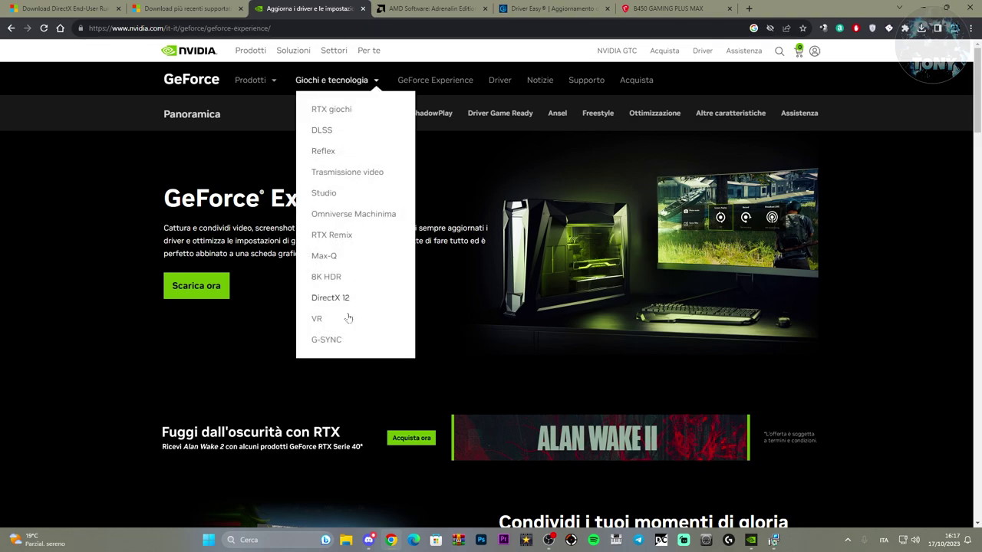
{"action": "key", "text": "ctrl+Tab"}
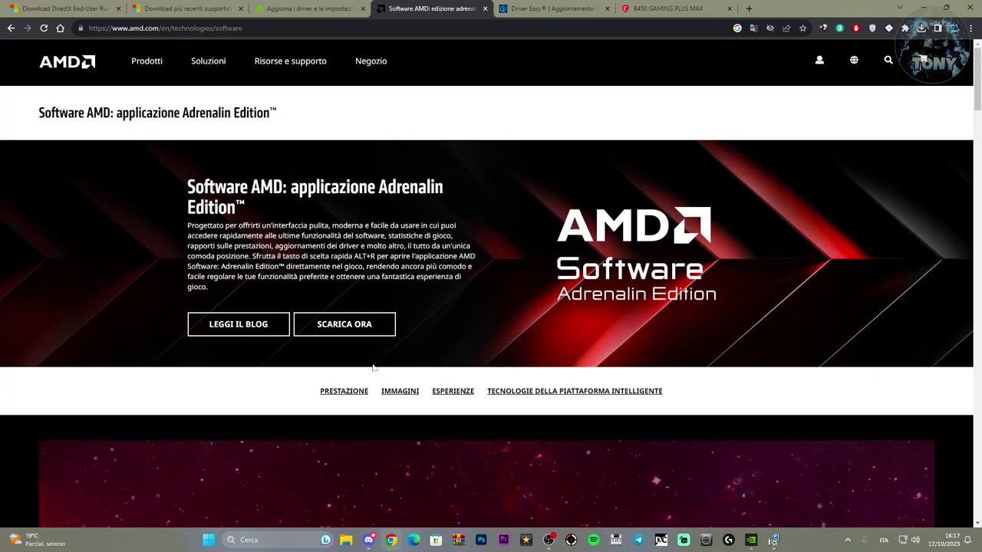
{"action": "left_click", "coordinate": [528, 7]}
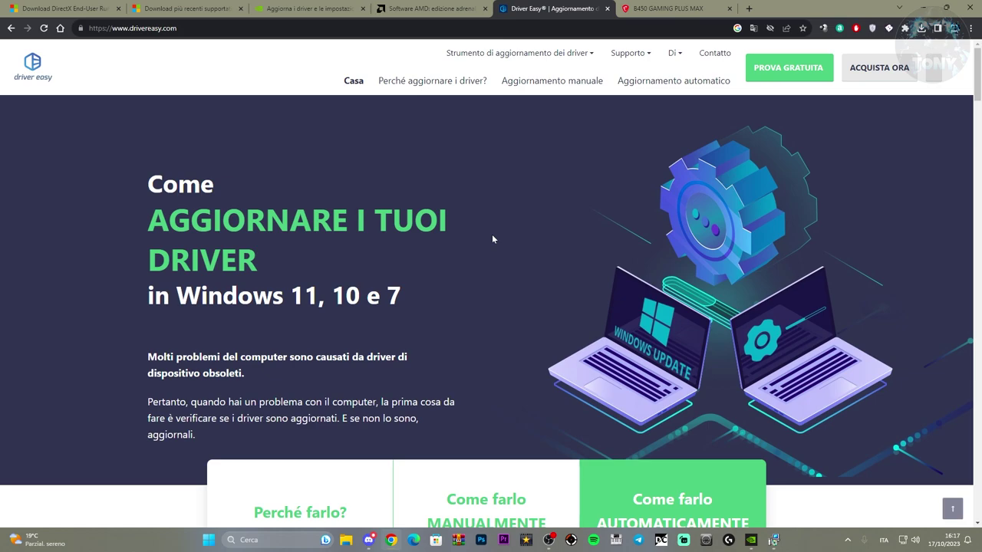
Step: Go back to the NVIDIA GeForce Experience page and switch to the installed GeForce Experience application
{"action": "left_click", "coordinate": [322, 9]}
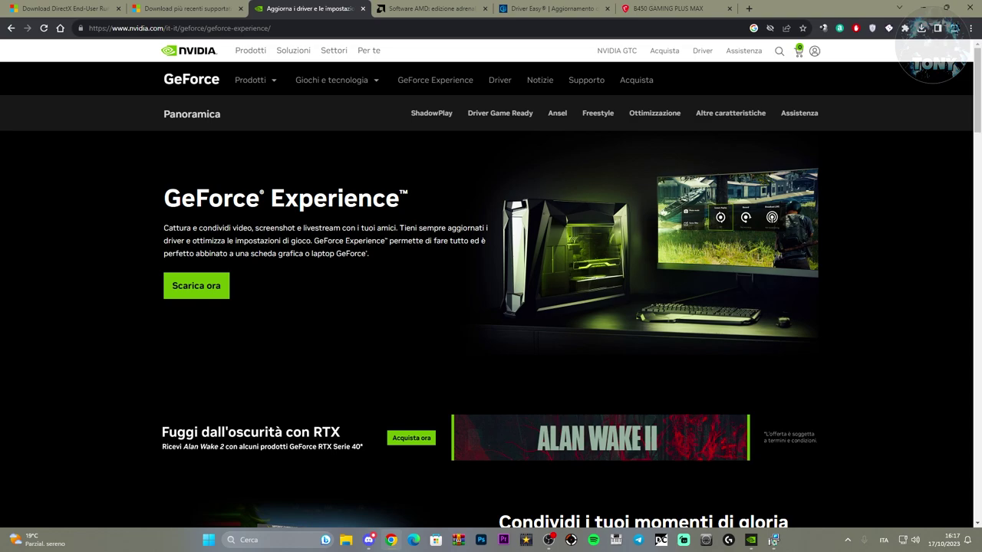
{"action": "left_click", "coordinate": [751, 539]}
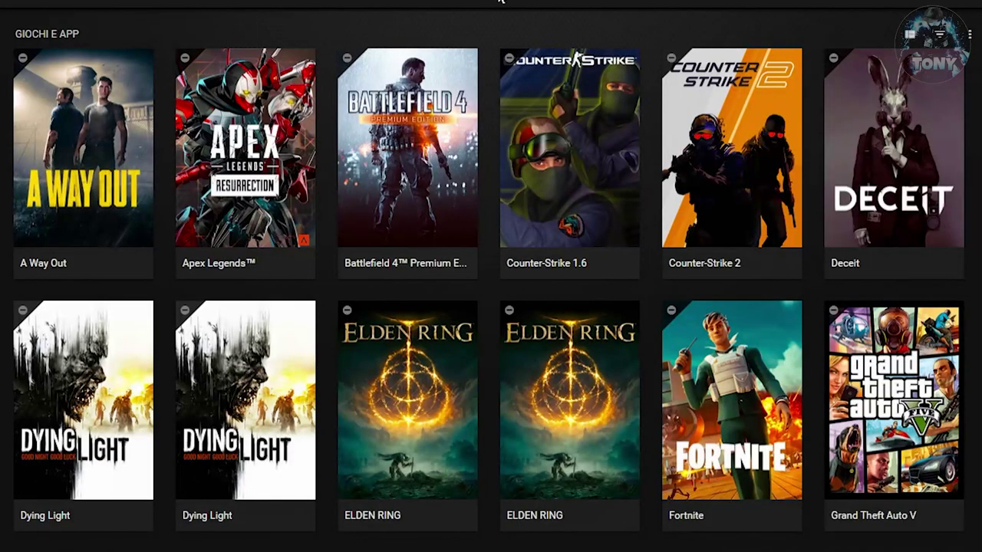
{"action": "left_click", "coordinate": [120, 7]}
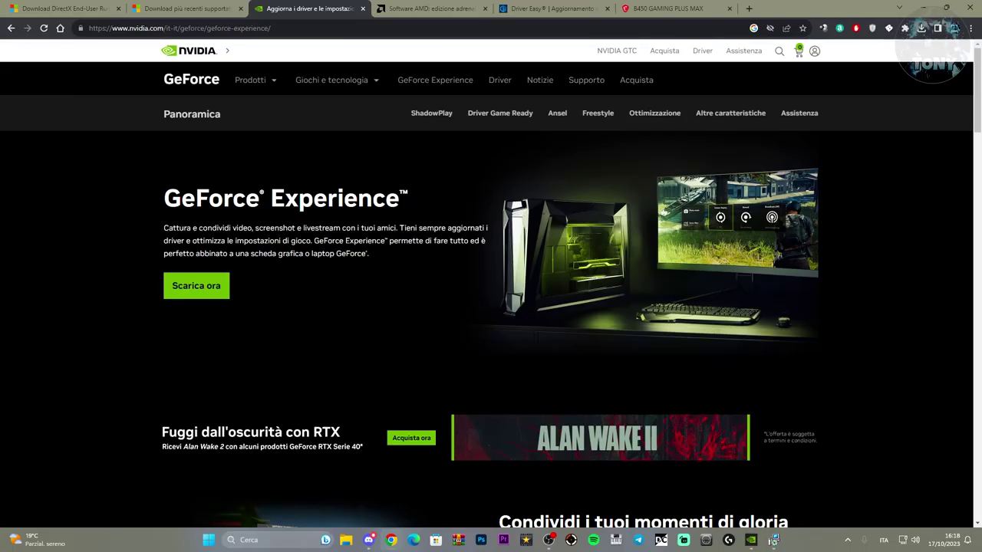
Step: Examine the AMD Software Adrenalin Edition page, including its in-game graphics section
{"action": "left_click", "coordinate": [395, 8]}
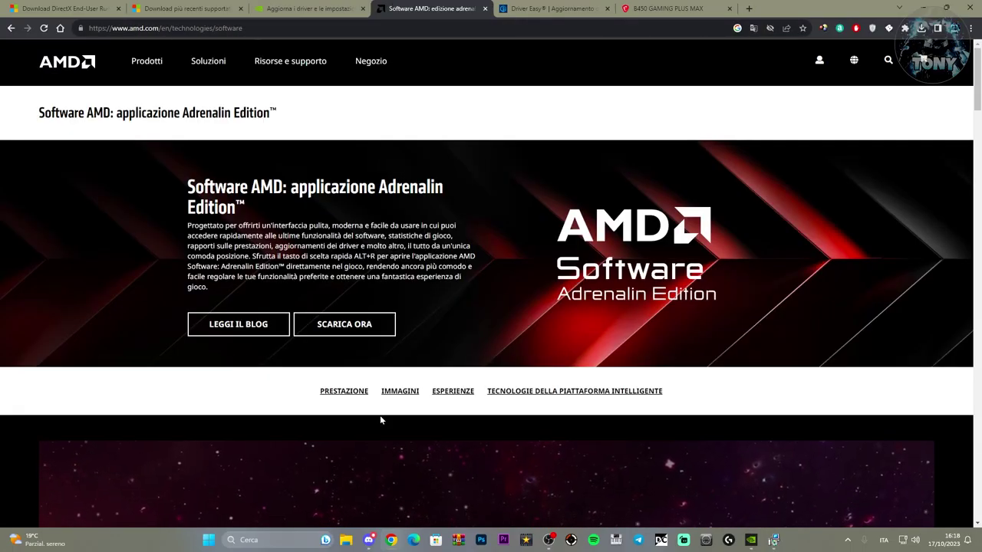
{"action": "scroll", "coordinate": [379, 419], "scroll_direction": "down", "scroll_amount": 8}
{"action": "scroll", "coordinate": [380, 419], "scroll_direction": "up", "scroll_amount": 3}
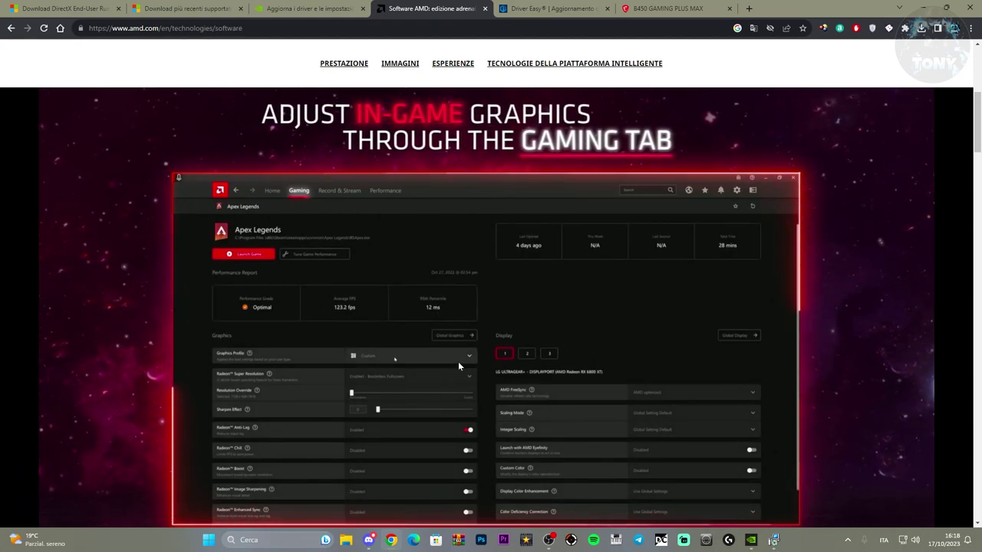
Step: Examine the Driver Easy website's supported device types and the comparison of its Light, Pro and Technician editions
{"action": "key", "text": "ctrl+Tab"}
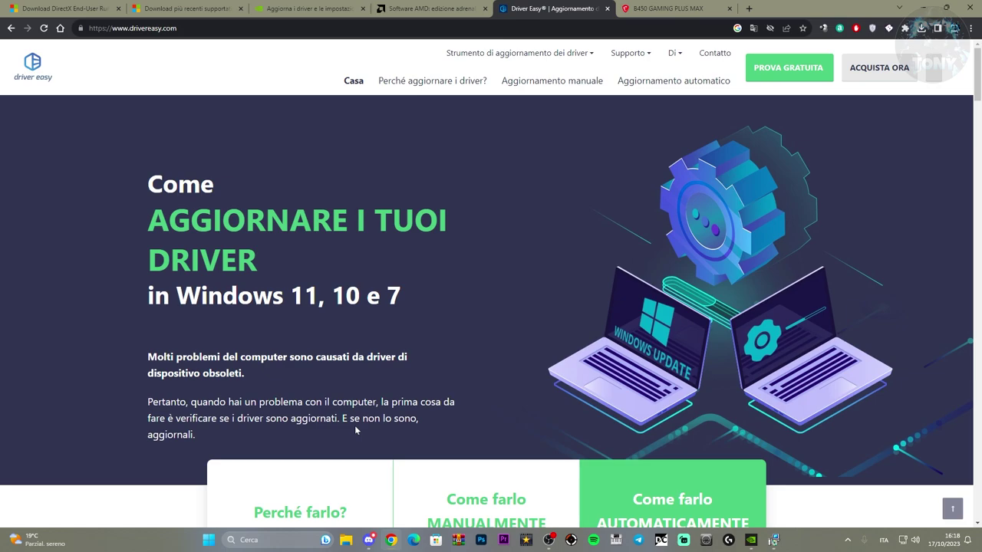
{"action": "left_click", "coordinate": [927, 5]}
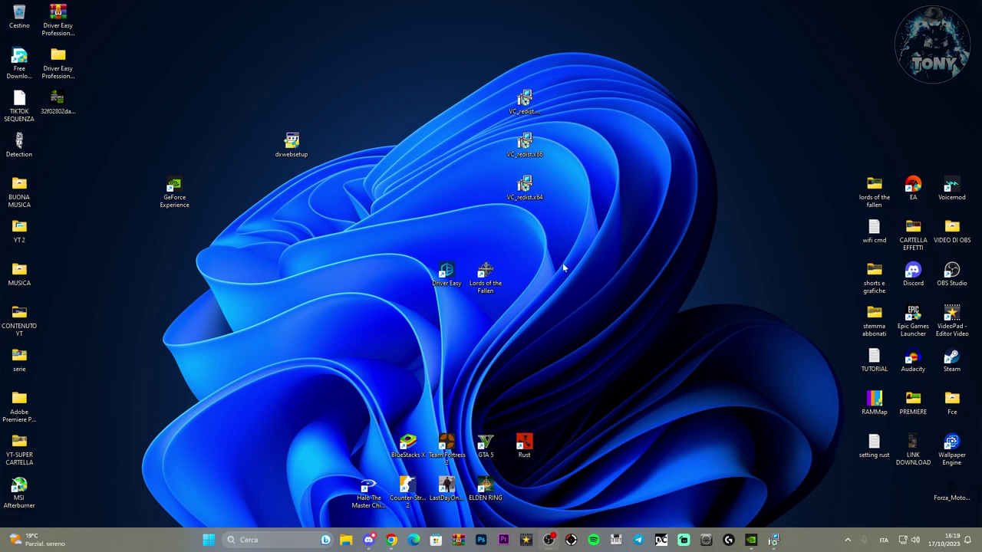
{"action": "left_click", "coordinate": [386, 540]}
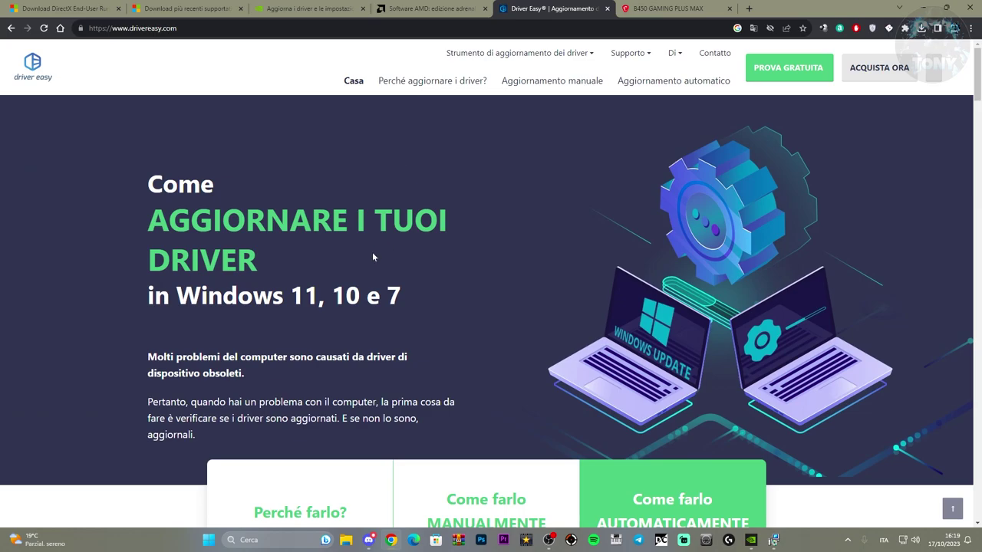
{"action": "scroll", "coordinate": [373, 254], "scroll_direction": "down", "scroll_amount": 15}
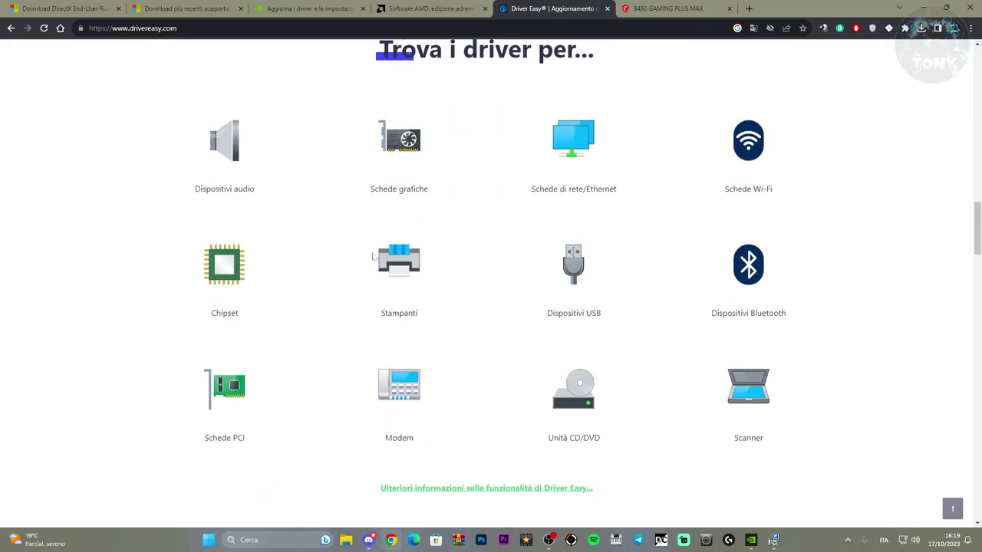
{"action": "scroll", "coordinate": [372, 256], "scroll_direction": "down", "scroll_amount": 10}
{"action": "scroll", "coordinate": [376, 255], "scroll_direction": "up", "scroll_amount": 3}
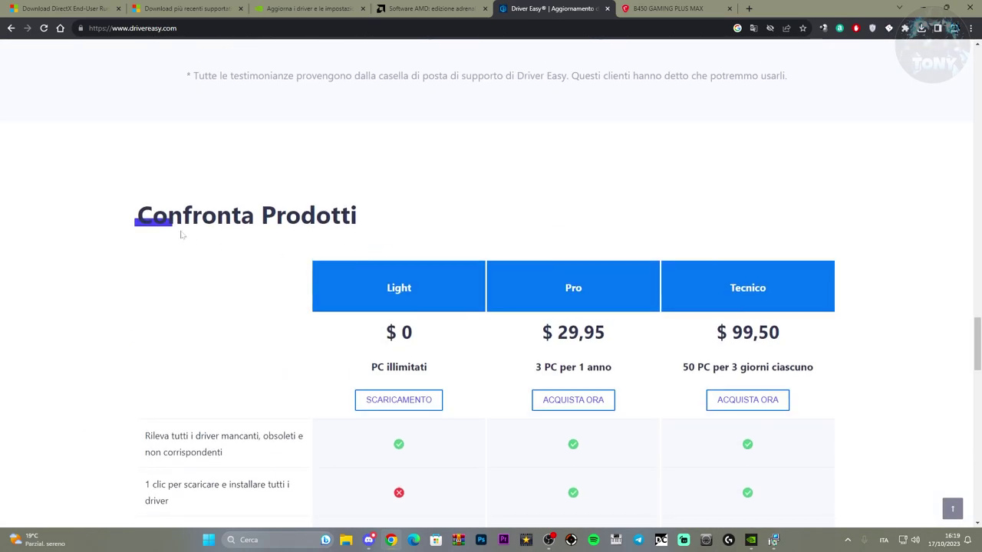
{"action": "scroll", "coordinate": [562, 312], "scroll_direction": "down", "scroll_amount": 3}
{"action": "scroll", "coordinate": [616, 307], "scroll_direction": "up", "scroll_amount": 2}
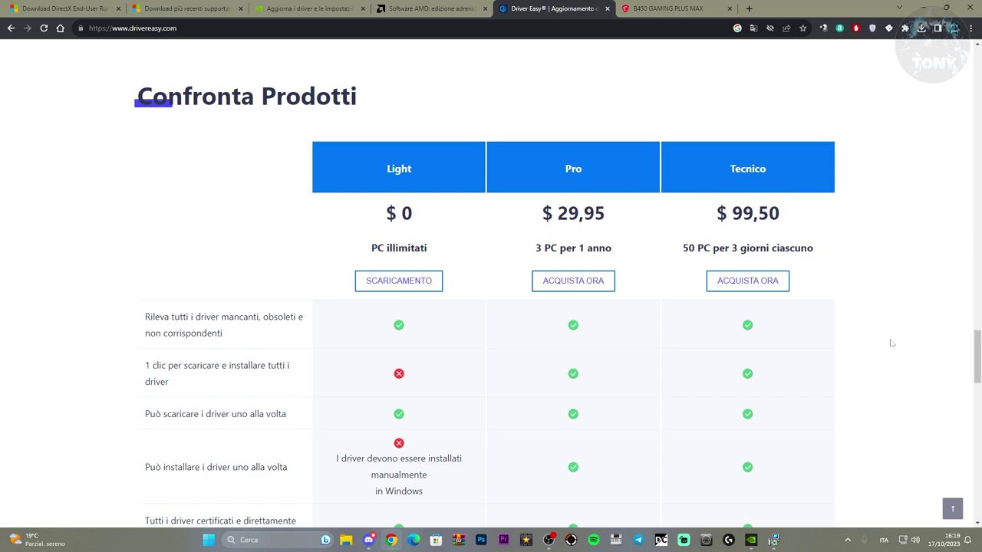
{"action": "scroll", "coordinate": [891, 343], "scroll_direction": "down", "scroll_amount": 2}
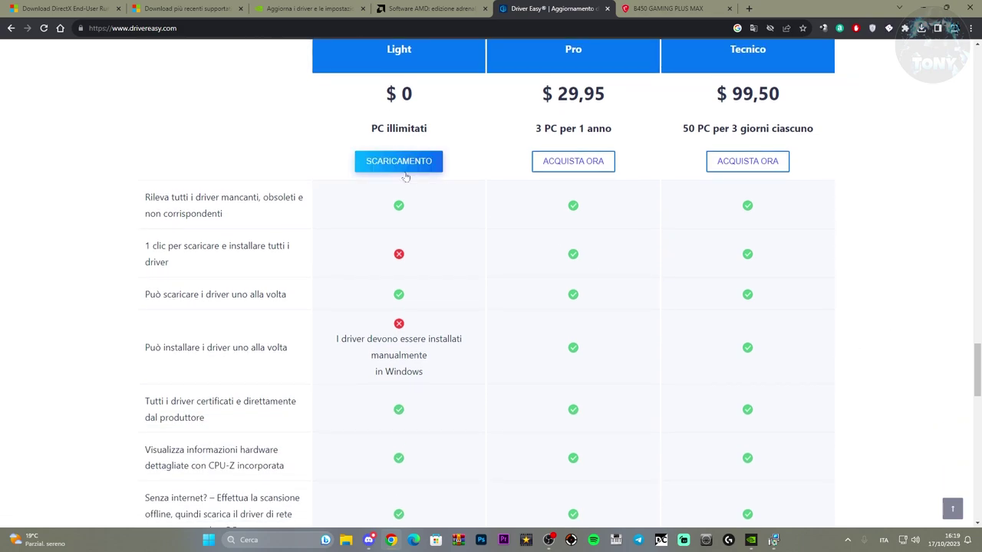
{"action": "scroll", "coordinate": [405, 176], "scroll_direction": "up", "scroll_amount": 2}
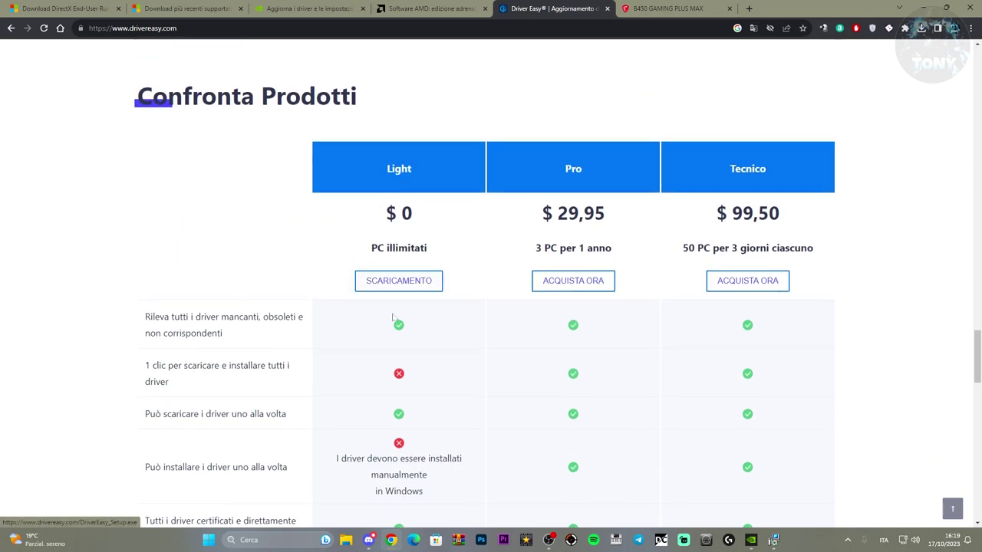
Step: Launch the installed Driver Easy application from the desktop and open its list of outdated drivers
{"action": "left_click", "coordinate": [922, 7]}
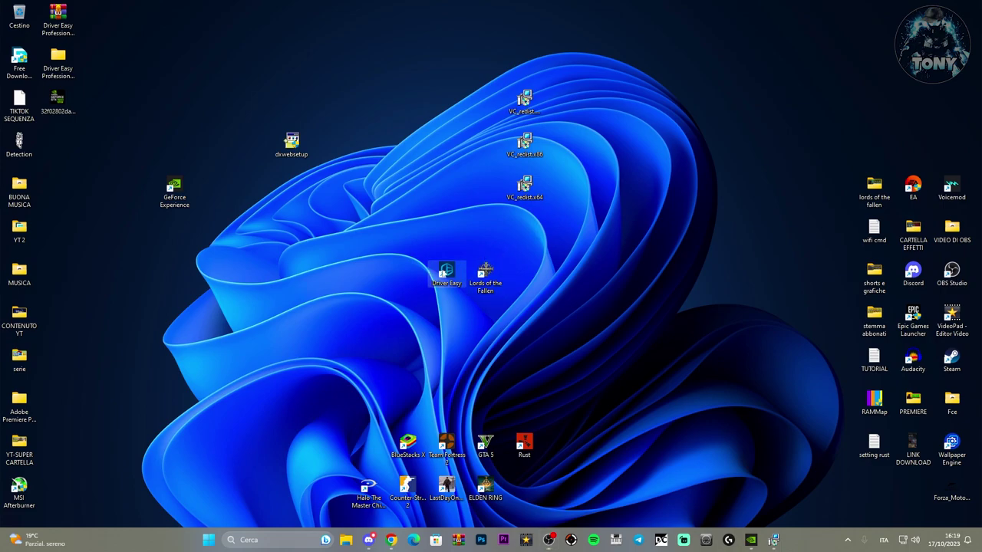
{"action": "double_click", "coordinate": [445, 272]}
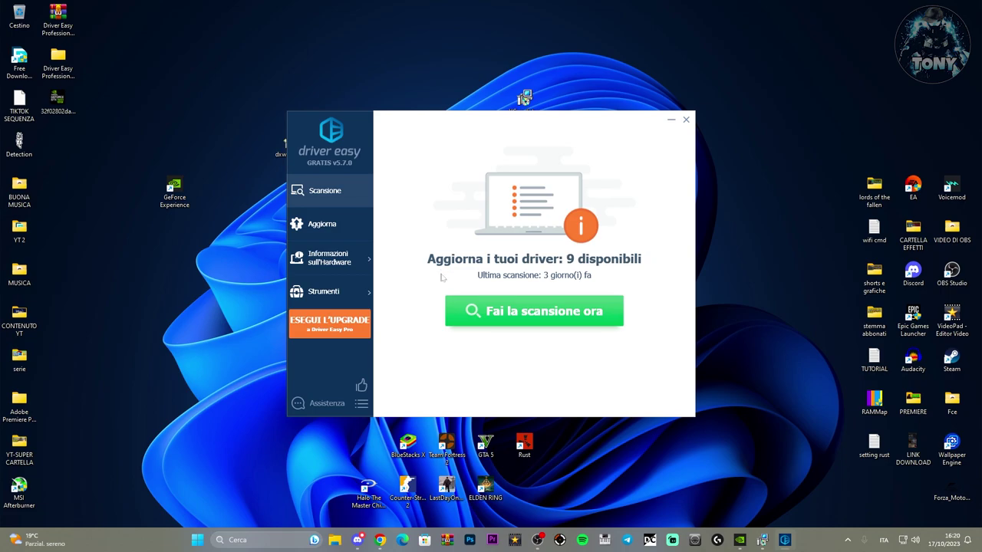
{"action": "left_click", "coordinate": [323, 226]}
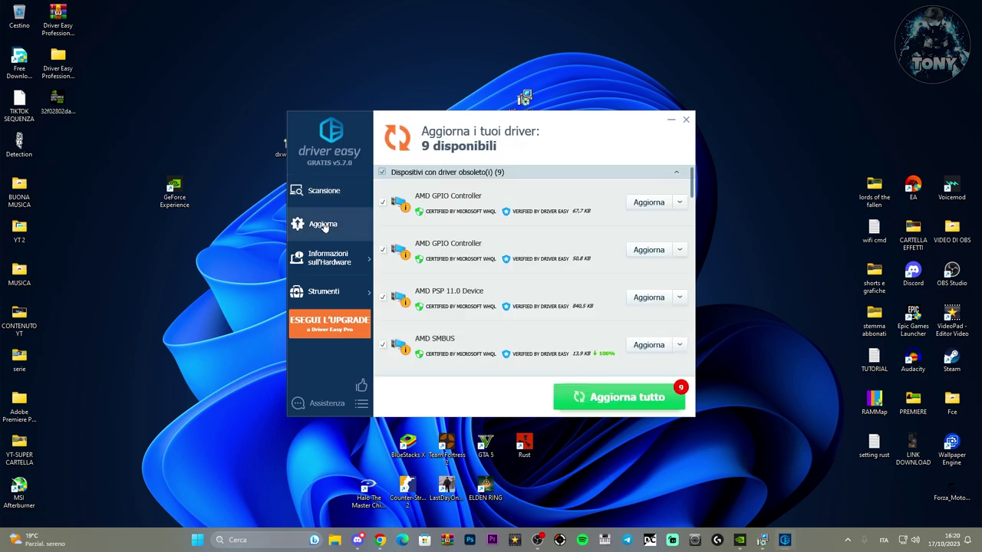
{"action": "left_click_drag", "start_coordinate": [546, 125], "coordinate": [561, 115]}
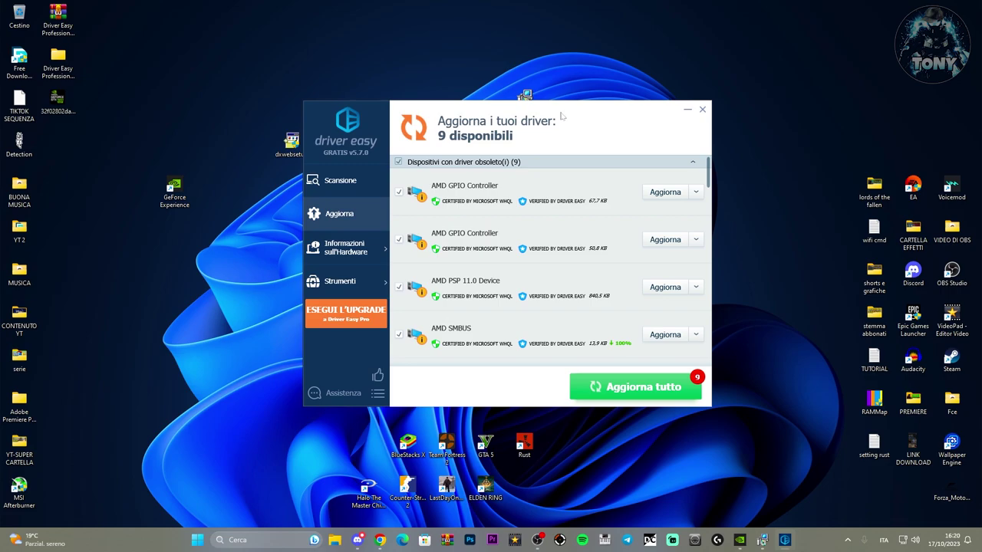
Step: Start the Realtek Hardware Support Application driver update, choosing the manual restore point option and manual installation from the downloaded driver folder
{"action": "scroll", "coordinate": [575, 249], "scroll_direction": "down", "scroll_amount": 5}
{"action": "scroll", "coordinate": [571, 253], "scroll_direction": "down", "scroll_amount": 3}
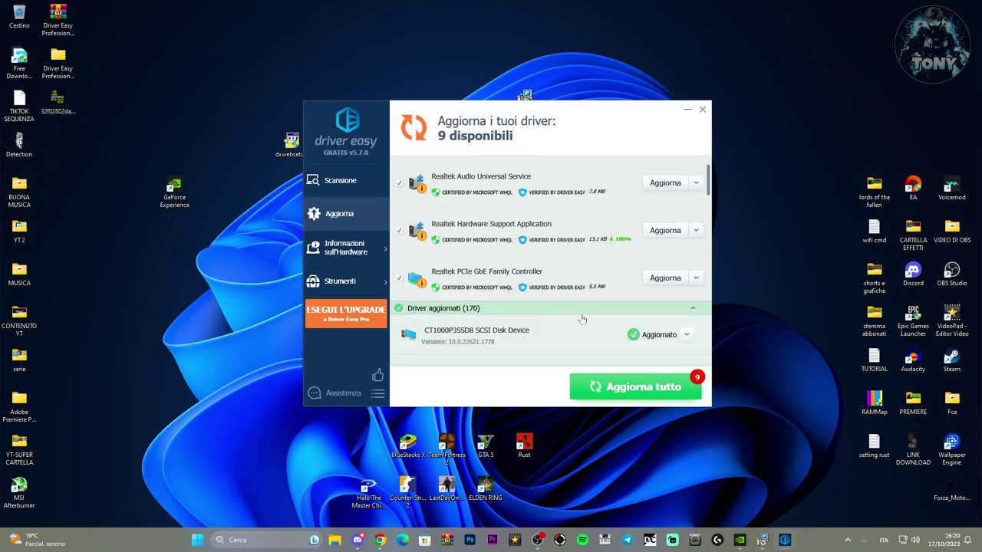
{"action": "scroll", "coordinate": [582, 319], "scroll_direction": "up", "scroll_amount": 1}
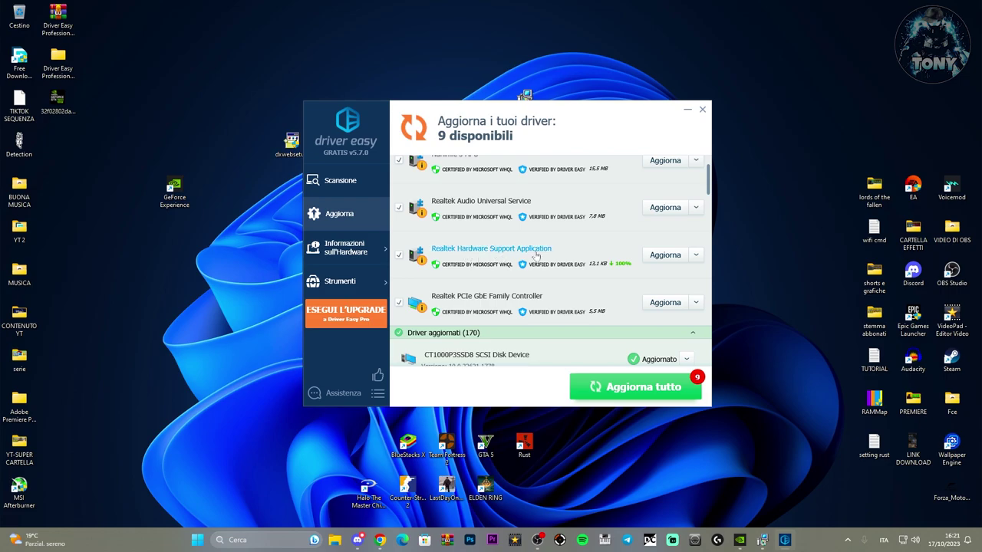
{"action": "left_click", "coordinate": [675, 256]}
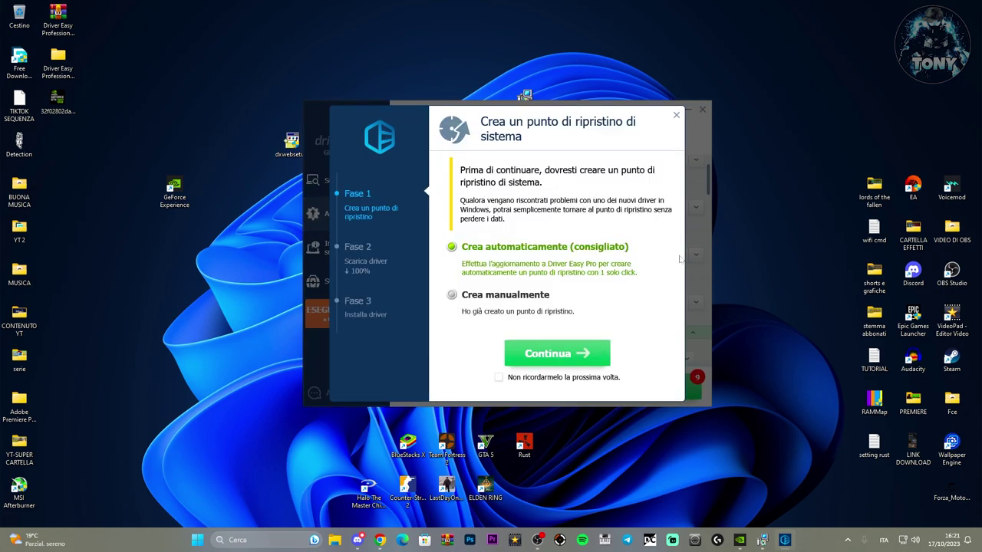
{"action": "left_click", "coordinate": [452, 296]}
{"action": "left_click", "coordinate": [534, 358]}
{"action": "left_click", "coordinate": [453, 279]}
{"action": "left_click", "coordinate": [564, 345]}
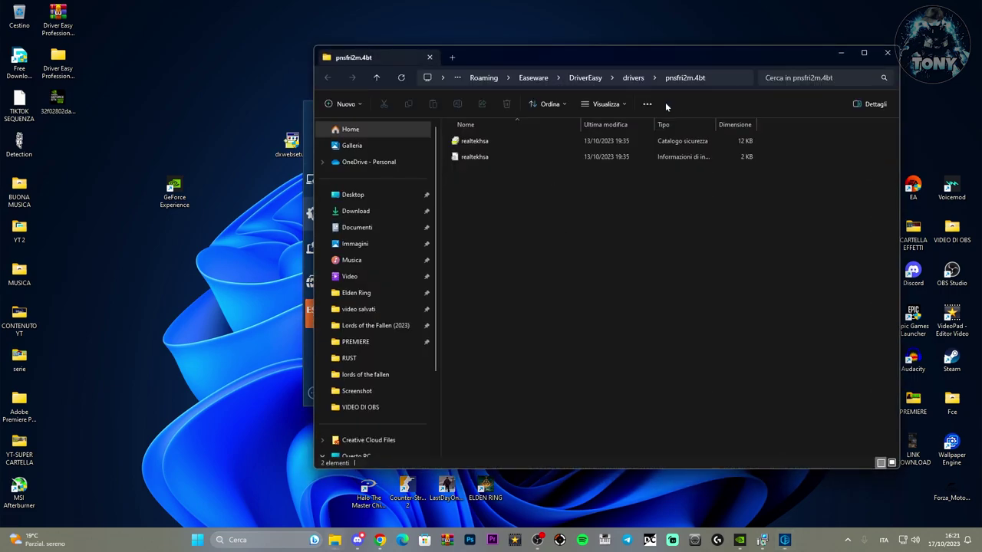
Step: Copy the full path of the downloaded Realtek driver folder pnsfri2m.4bt
{"action": "left_click", "coordinate": [716, 76]}
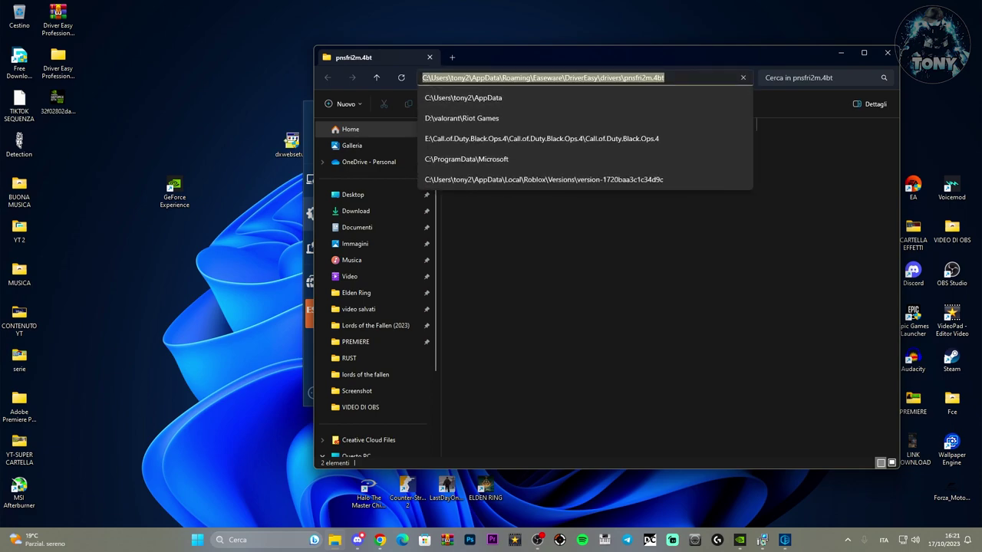
{"action": "right_click", "coordinate": [555, 78]}
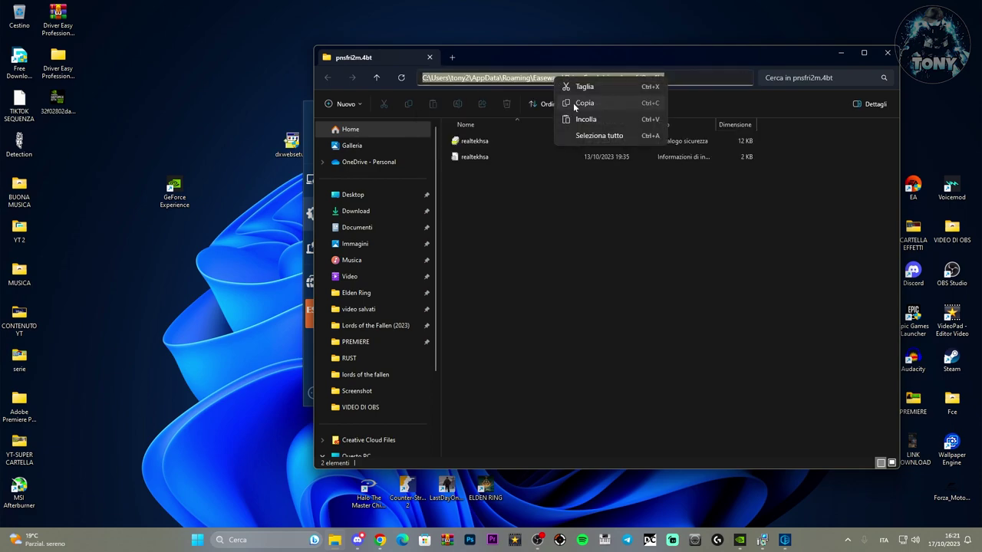
{"action": "left_click", "coordinate": [573, 100]}
Step: In Device Manager, update the Realtek Hardware Support Application driver by searching the computer at the copied folder path
{"action": "right_click", "coordinate": [197, 539]}
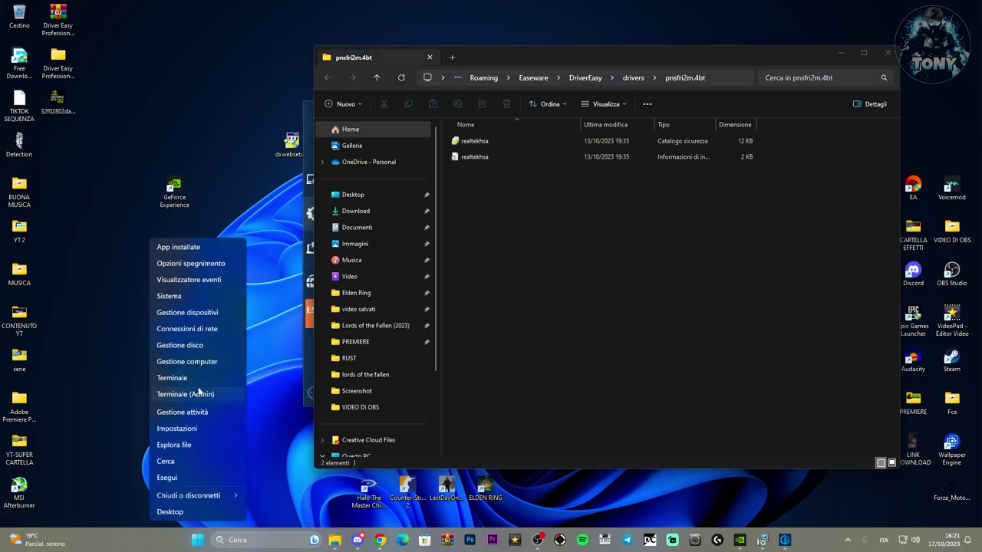
{"action": "left_click", "coordinate": [190, 316]}
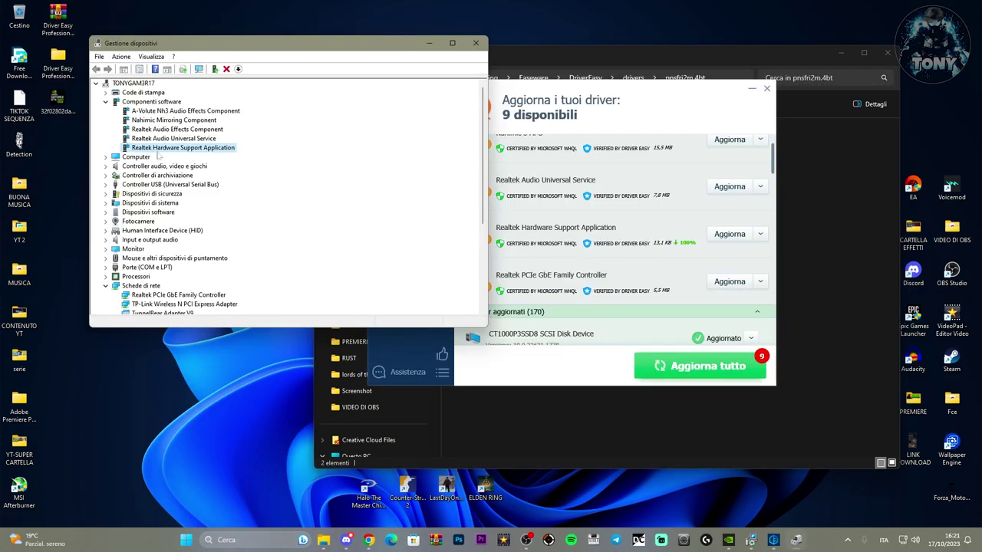
{"action": "right_click", "coordinate": [177, 150]}
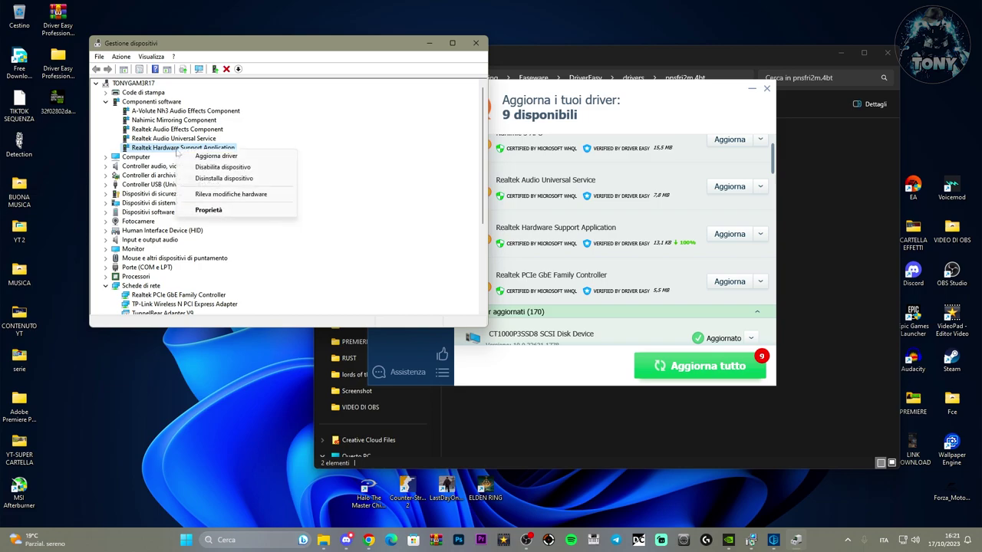
{"action": "left_click", "coordinate": [204, 156]}
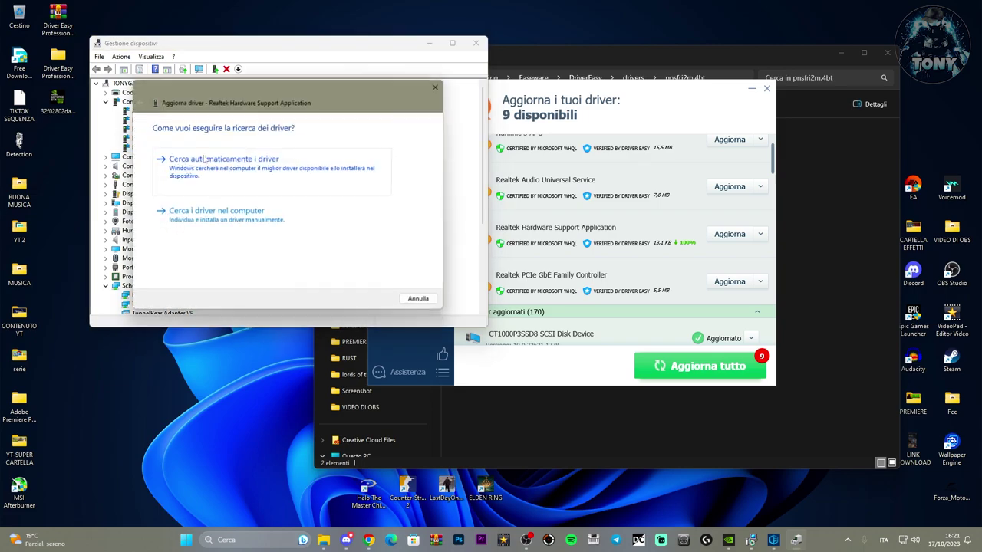
{"action": "left_click", "coordinate": [205, 220]}
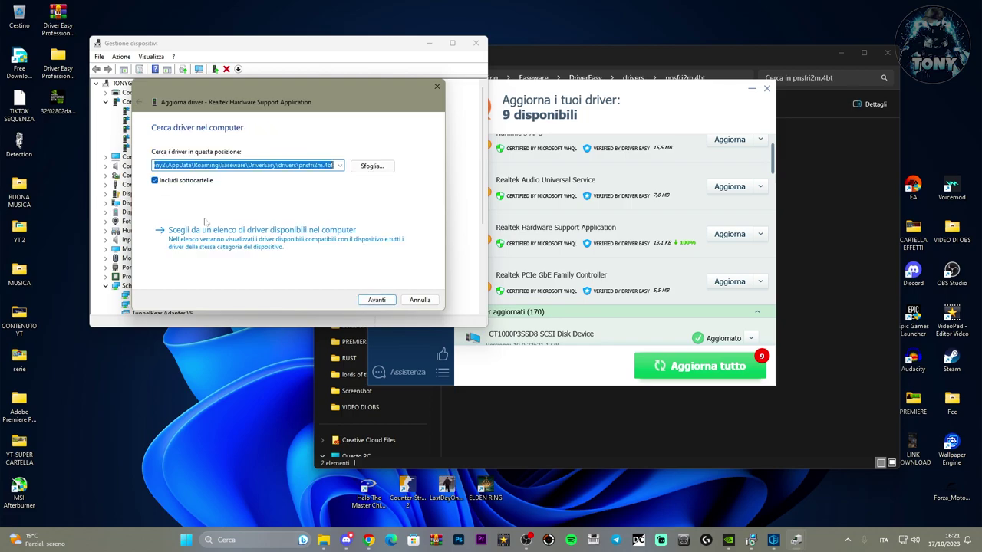
{"action": "right_click", "coordinate": [205, 169]}
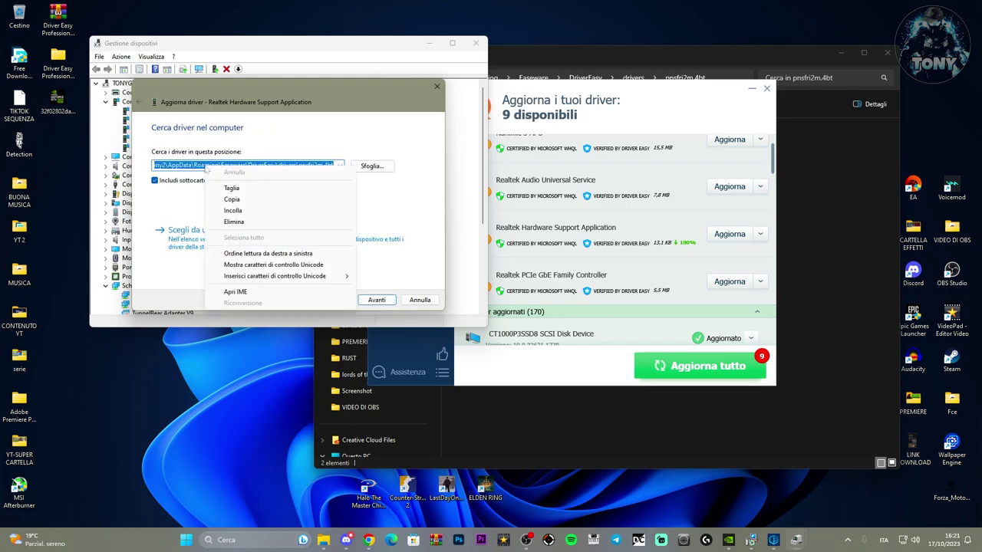
{"action": "left_click", "coordinate": [238, 192]}
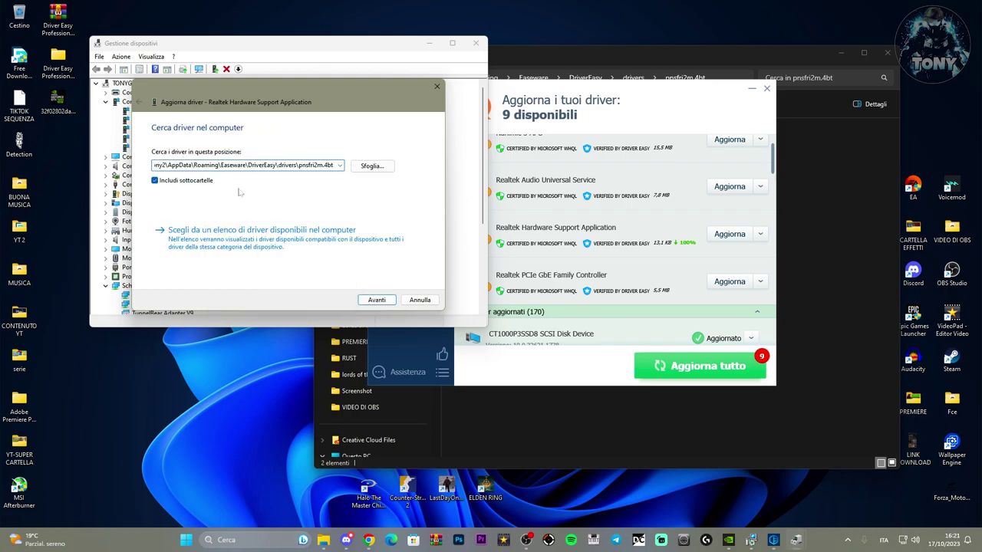
{"action": "left_click", "coordinate": [376, 301]}
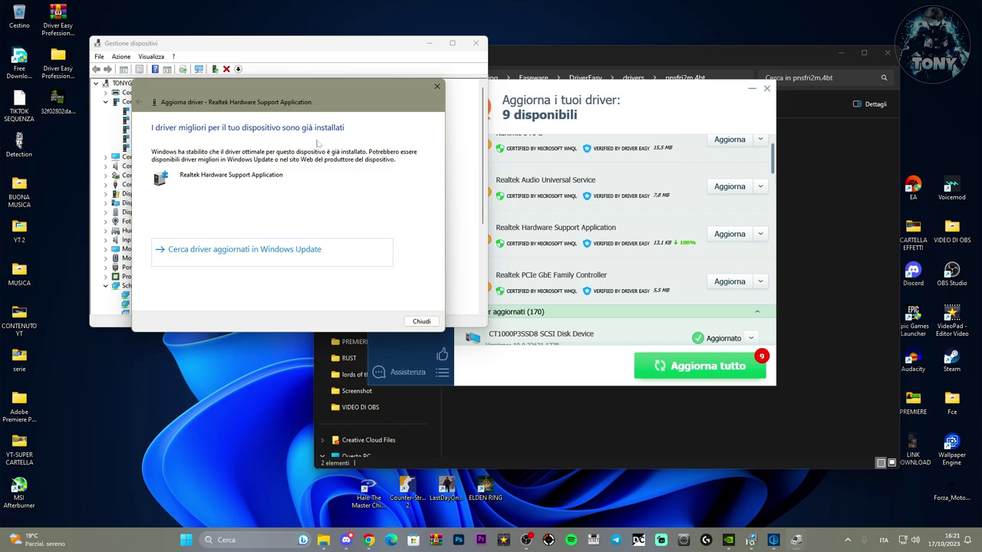
{"action": "left_click", "coordinate": [426, 322]}
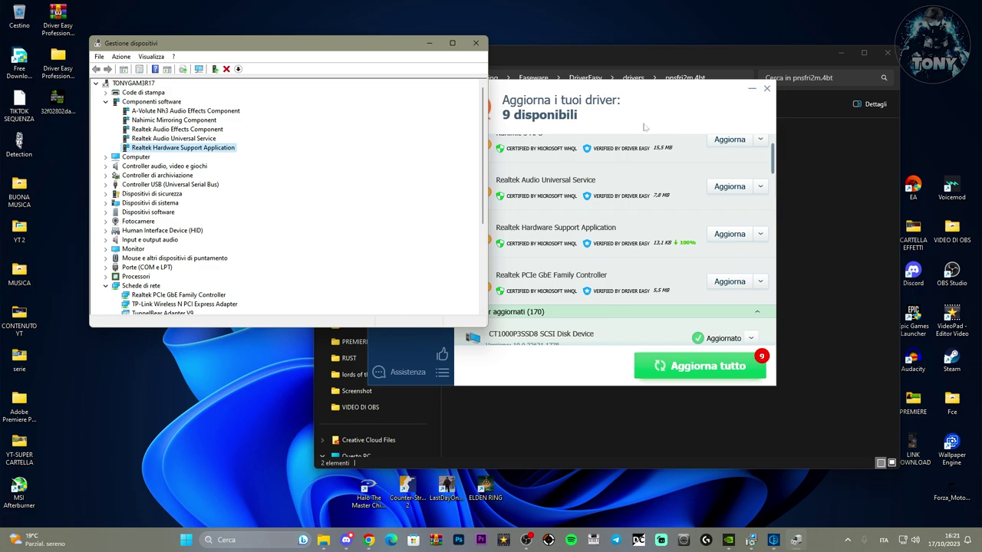
Step: Open the manual driver search for the NVIDIA GeForce GTX 1660 SUPER in Device Manager and leave it without installing anything
{"action": "left_click_drag", "start_coordinate": [637, 101], "coordinate": [674, 90]}
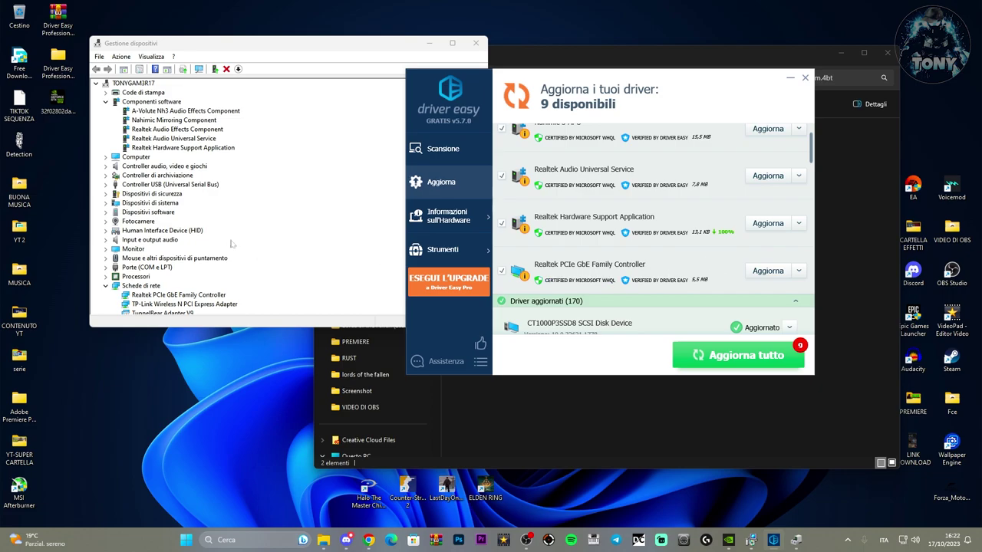
{"action": "left_click_drag", "start_coordinate": [261, 43], "coordinate": [273, 43]}
{"action": "scroll", "coordinate": [127, 100], "scroll_direction": "down", "scroll_amount": 5}
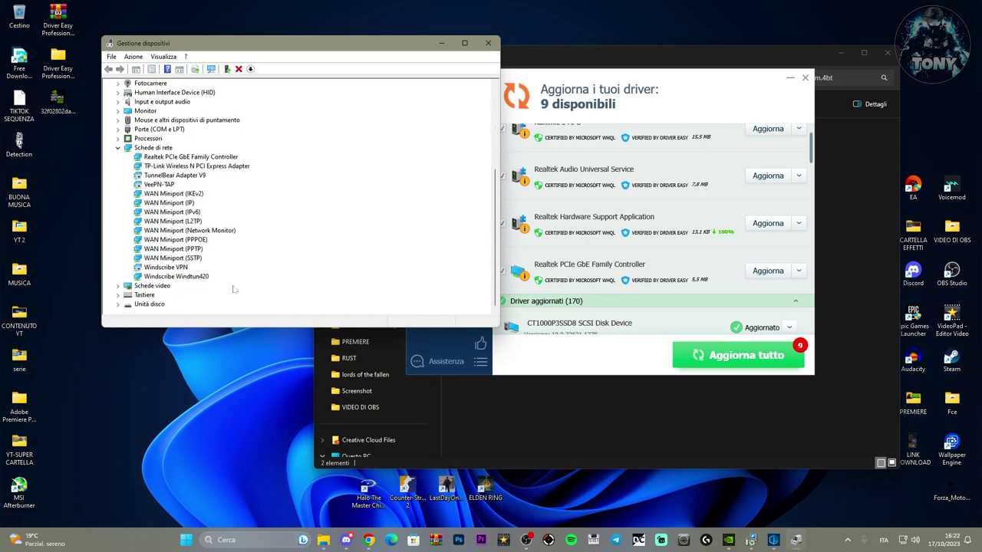
{"action": "left_click", "coordinate": [140, 286]}
{"action": "left_click", "coordinate": [117, 285]}
{"action": "right_click", "coordinate": [159, 296]}
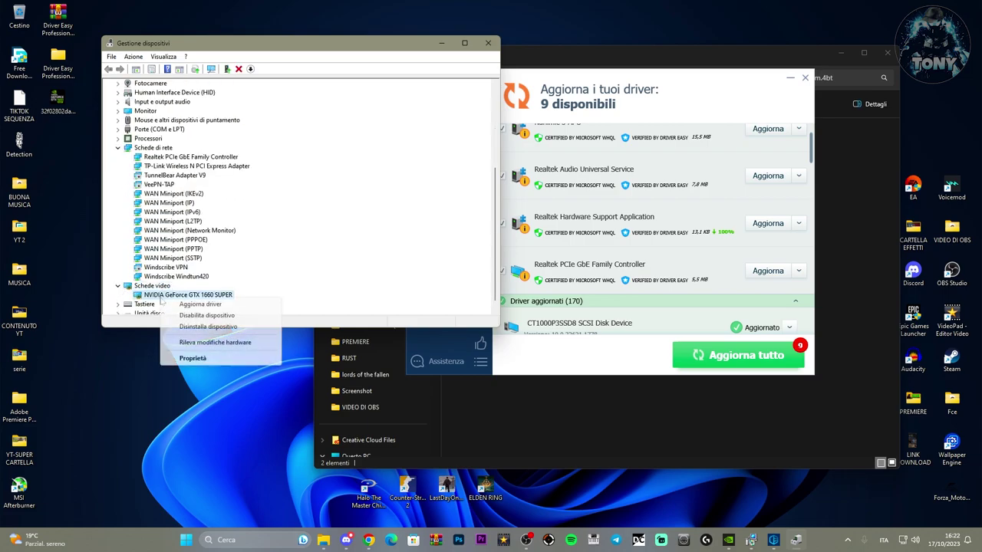
{"action": "left_click", "coordinate": [200, 303]}
{"action": "left_click", "coordinate": [206, 207]}
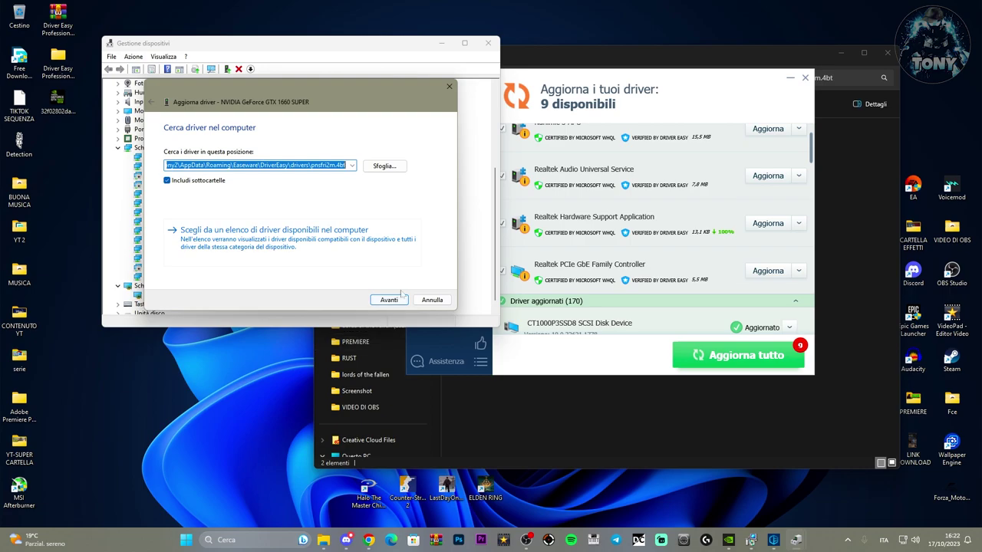
{"action": "left_click", "coordinate": [448, 88]}
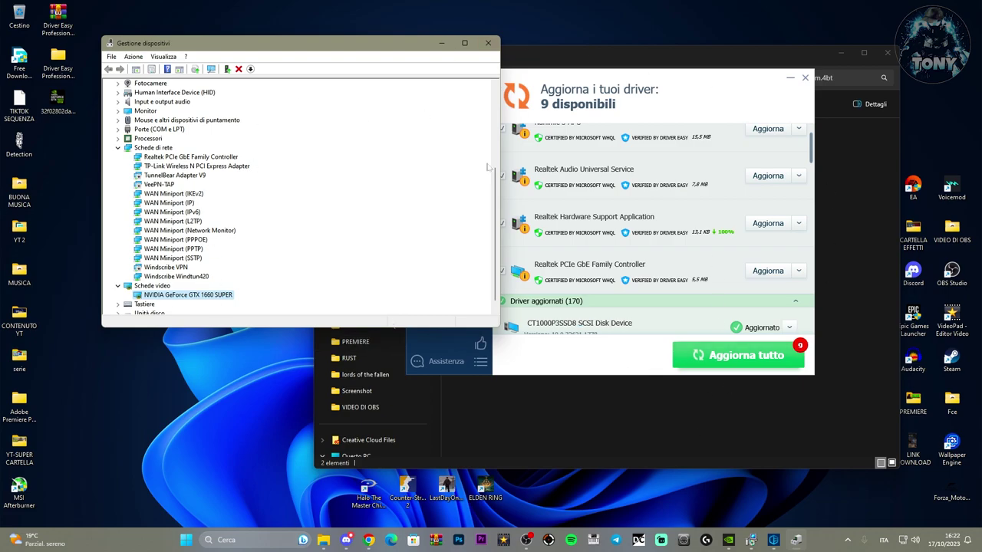
Step: Close Device Manager, Driver Easy and the downloaded driver folder
{"action": "left_click", "coordinate": [487, 43]}
{"action": "left_click_drag", "start_coordinate": [596, 79], "coordinate": [490, 85]}
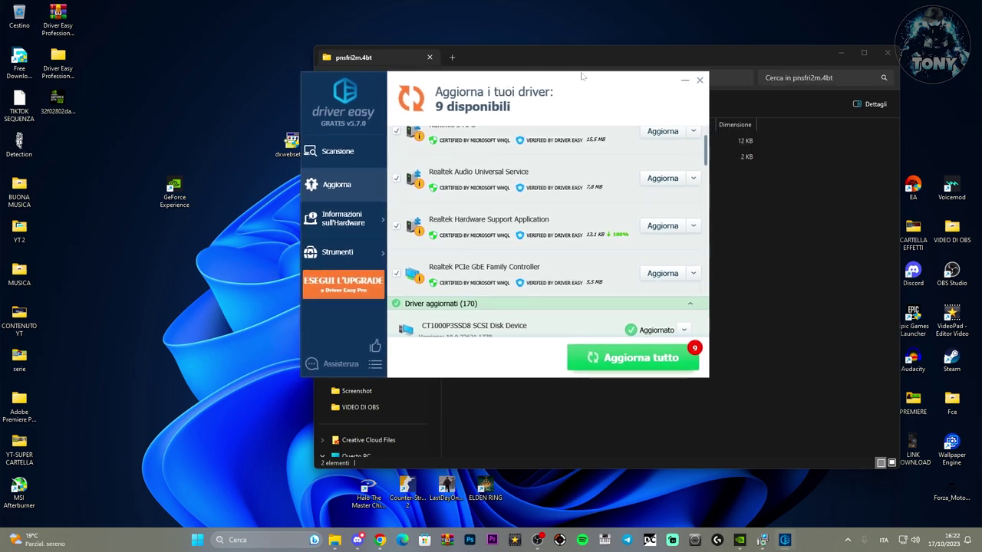
{"action": "left_click", "coordinate": [698, 80]}
{"action": "left_click_drag", "start_coordinate": [703, 56], "coordinate": [622, 65]}
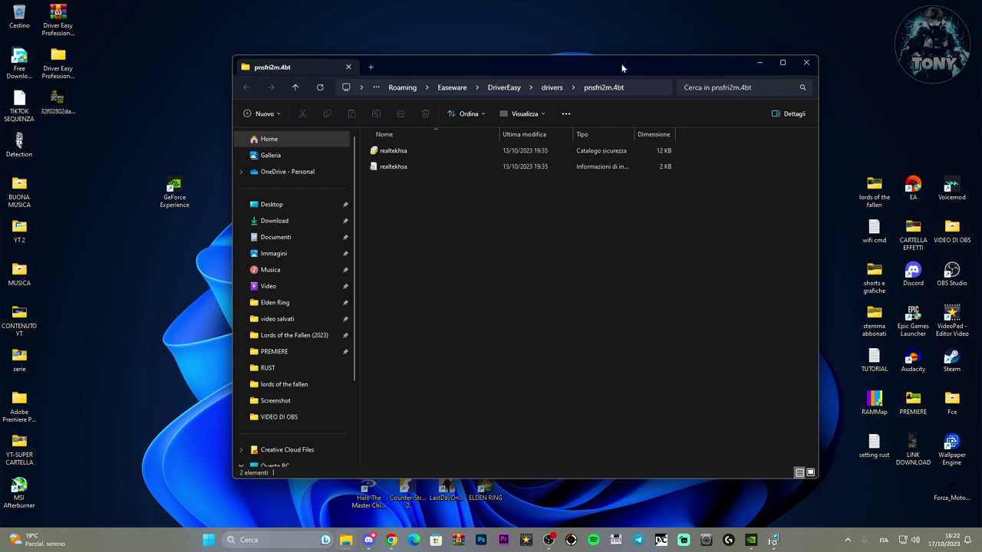
{"action": "left_click_drag", "start_coordinate": [592, 66], "coordinate": [590, 56]}
{"action": "left_click", "coordinate": [805, 55]}
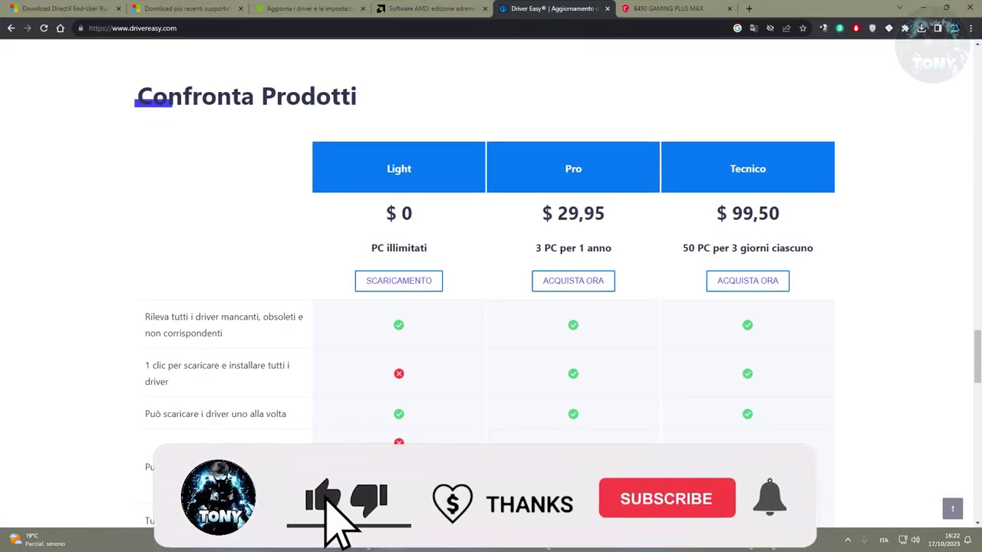
Step: Go to MSI's B450 GAMING PLUS MAX overview page and open the driver downloads in its support section
{"action": "left_click", "coordinate": [667, 8]}
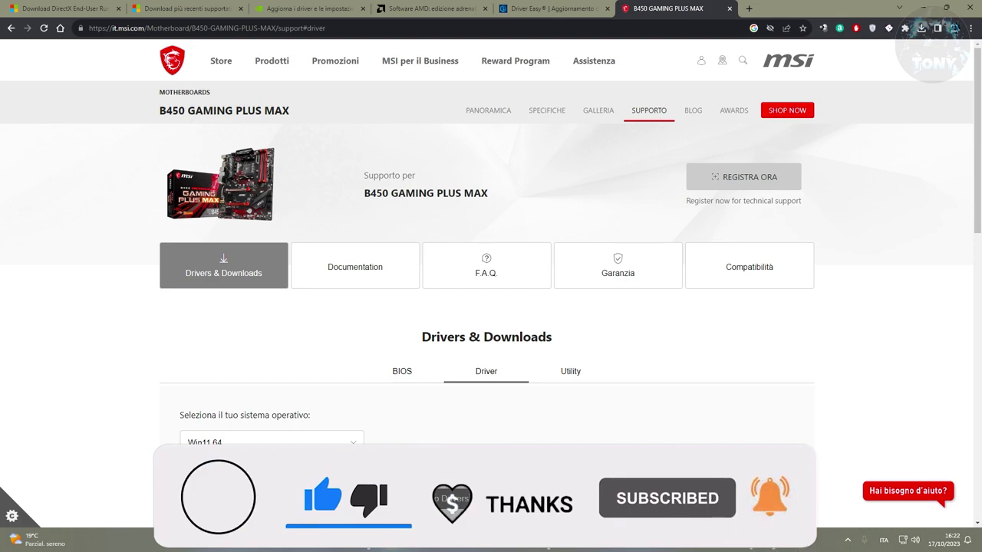
{"action": "left_click", "coordinate": [7, 29]}
{"action": "left_click", "coordinate": [9, 28]}
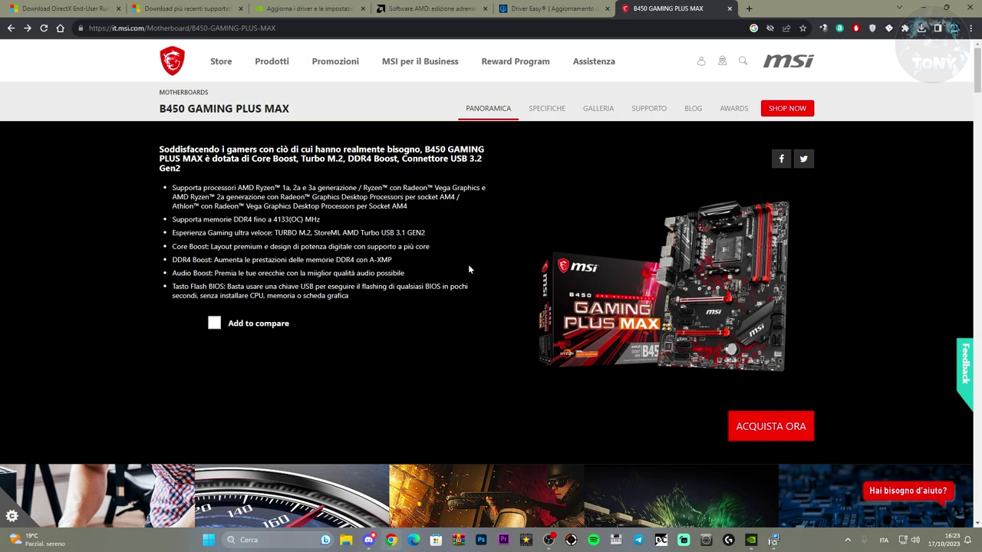
{"action": "left_click", "coordinate": [656, 115]}
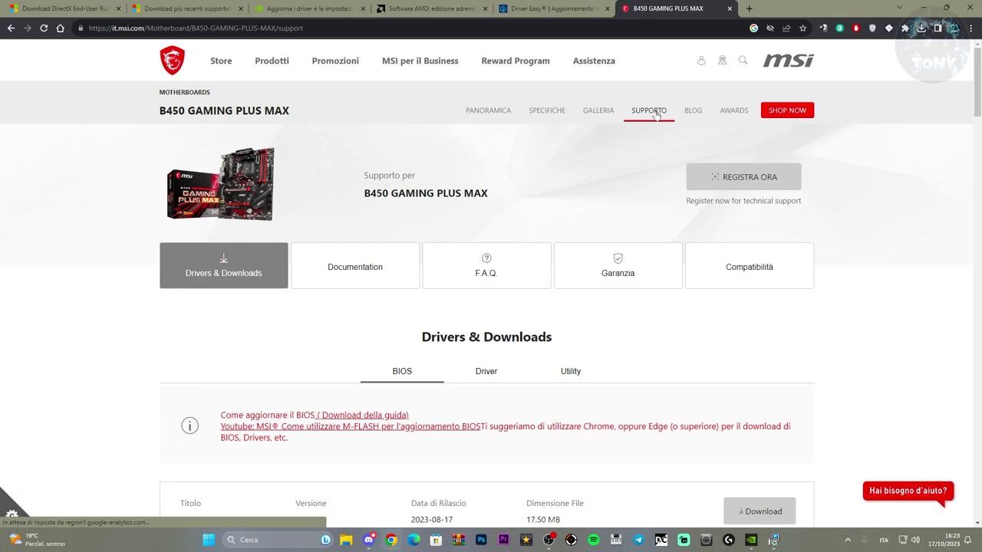
{"action": "left_click", "coordinate": [488, 375]}
{"action": "scroll", "coordinate": [491, 374], "scroll_direction": "down", "scroll_amount": 4}
{"action": "scroll", "coordinate": [495, 370], "scroll_direction": "up", "scroll_amount": 1}
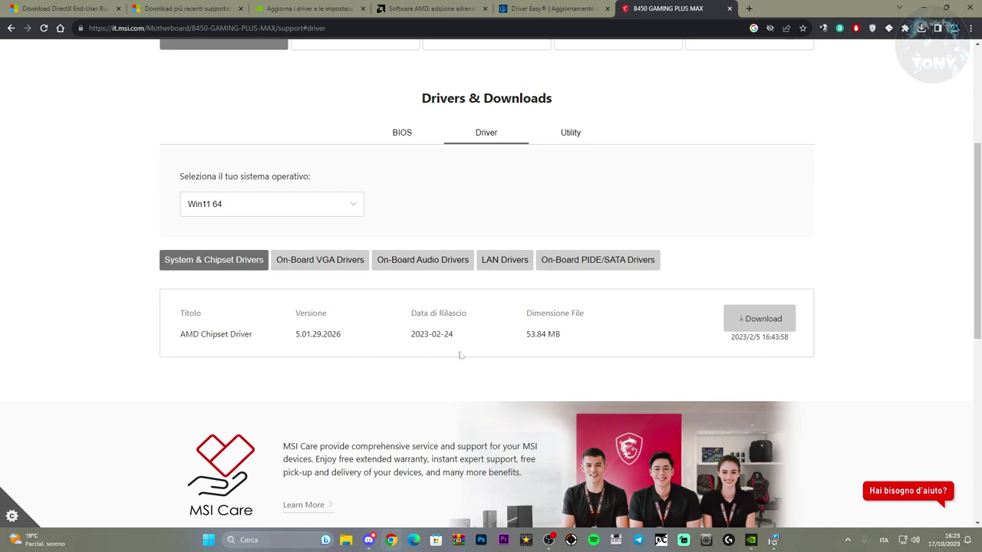
Step: Examine the motherboard's Windows 11 64-bit downloads for on-board VGA, audio, LAN and PIDE/SATA drivers
{"action": "left_click", "coordinate": [329, 268]}
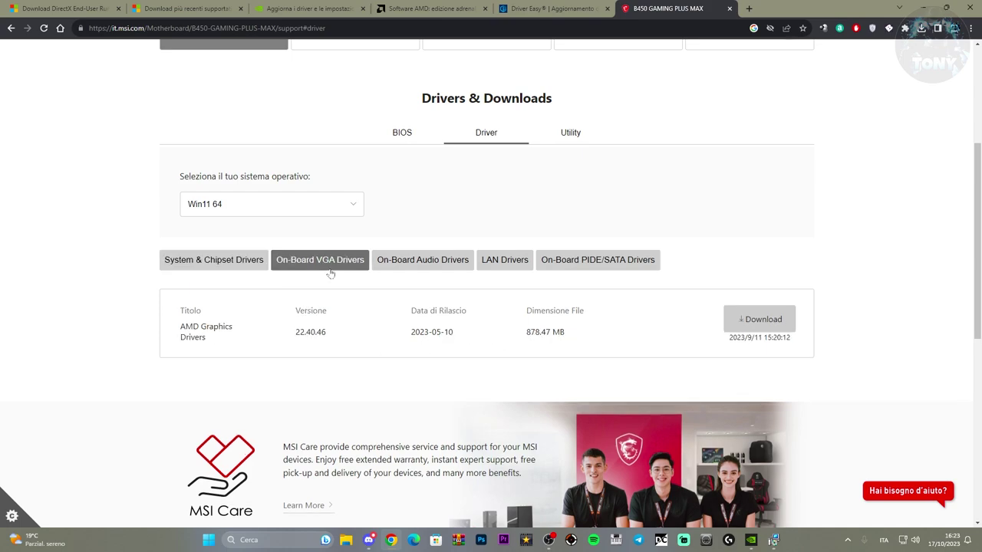
{"action": "left_click", "coordinate": [449, 265]}
{"action": "left_click", "coordinate": [502, 265]}
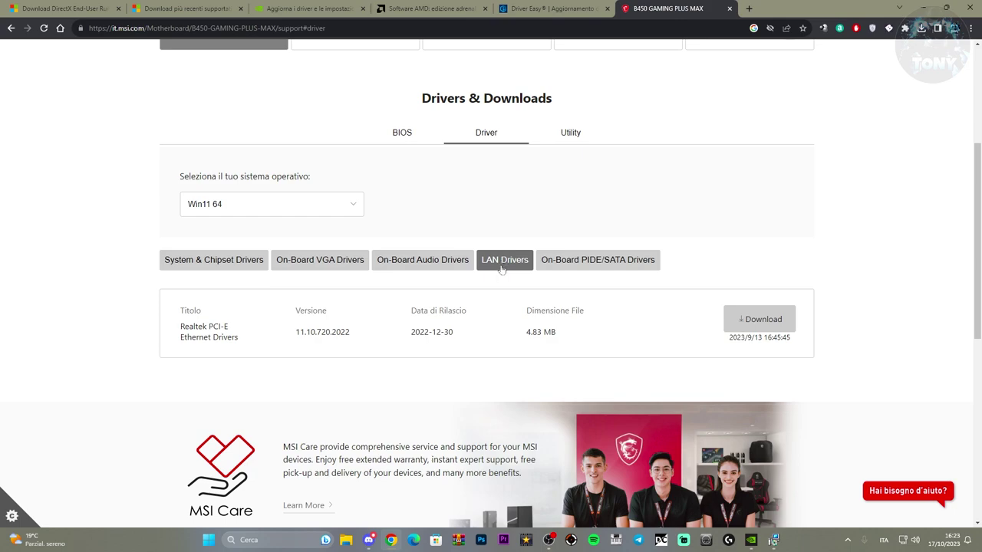
{"action": "left_click", "coordinate": [577, 265]}
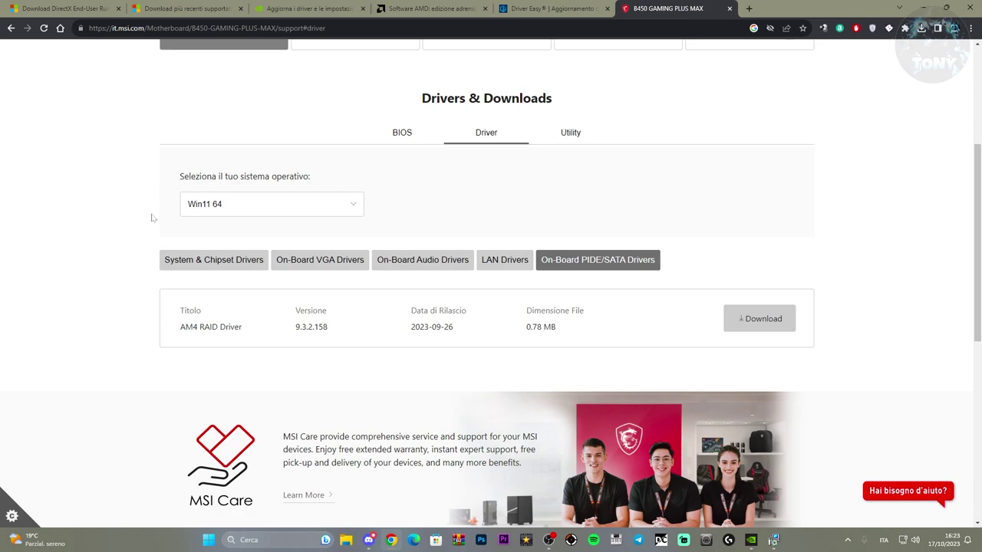
{"action": "scroll", "coordinate": [241, 301], "scroll_direction": "up", "scroll_amount": 3}
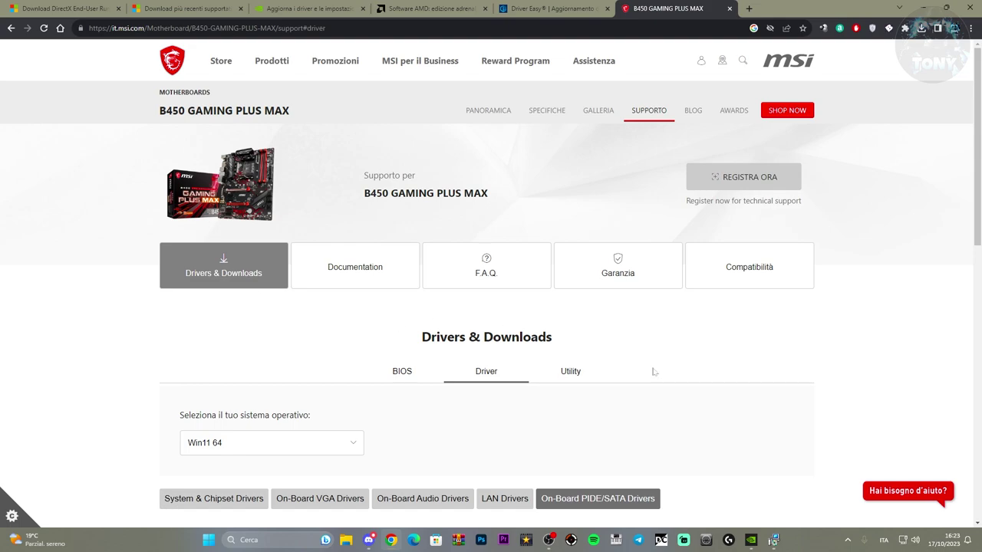
{"action": "scroll", "coordinate": [650, 372], "scroll_direction": "down", "scroll_amount": 2}
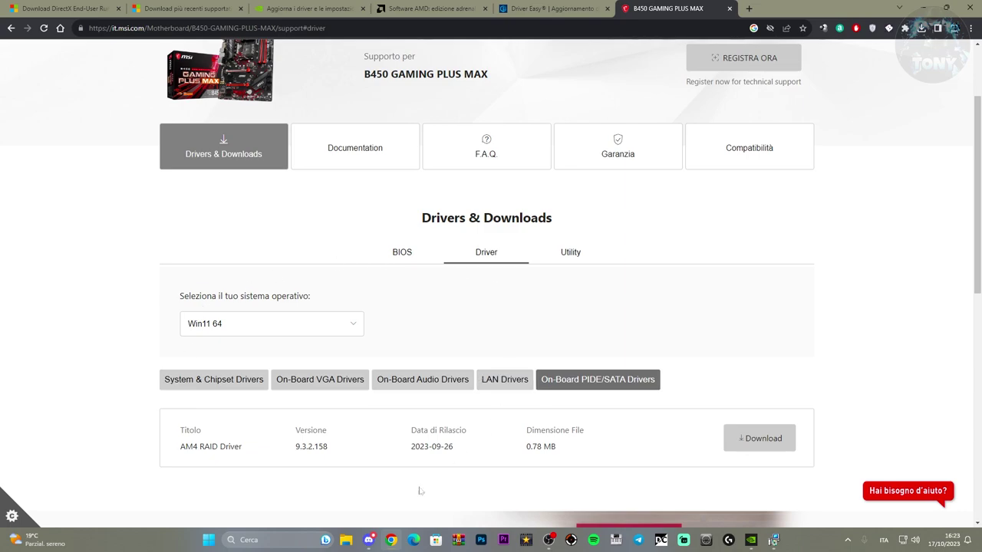
Step: Close the MSI support page and launch Lords of the Fallen from the desktop
{"action": "left_click", "coordinate": [728, 9]}
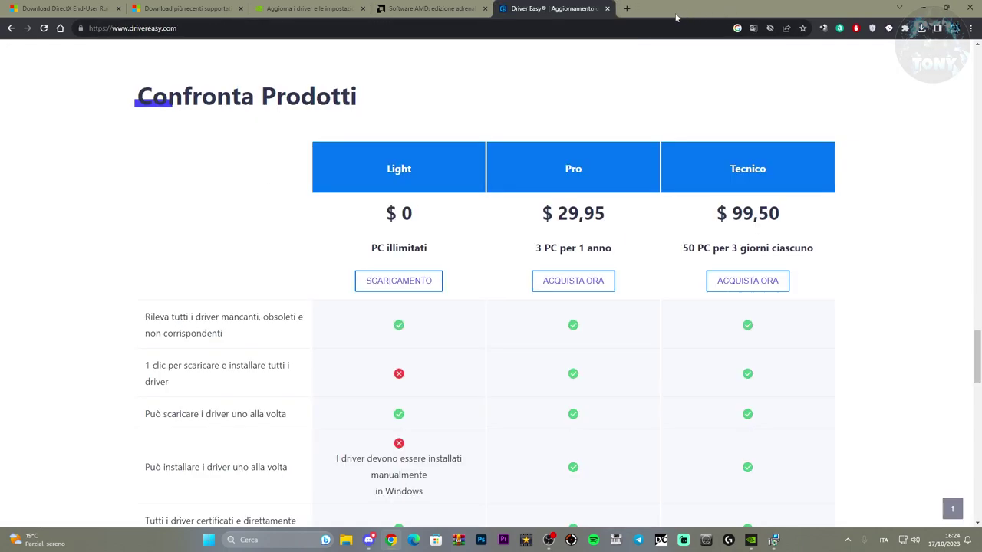
{"action": "key", "text": "super+d"}
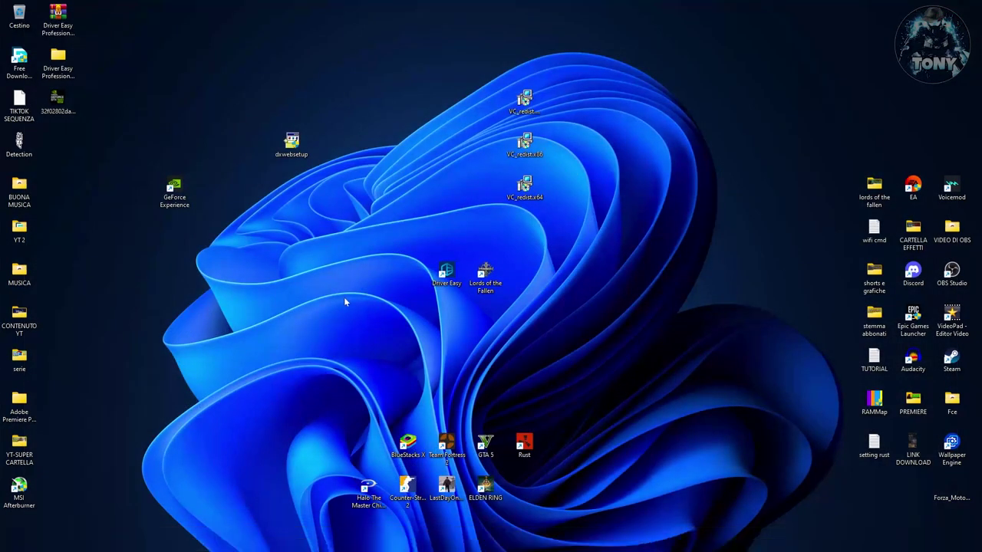
{"action": "left_click", "coordinate": [488, 279]}
{"action": "double_click", "coordinate": [486, 281]}
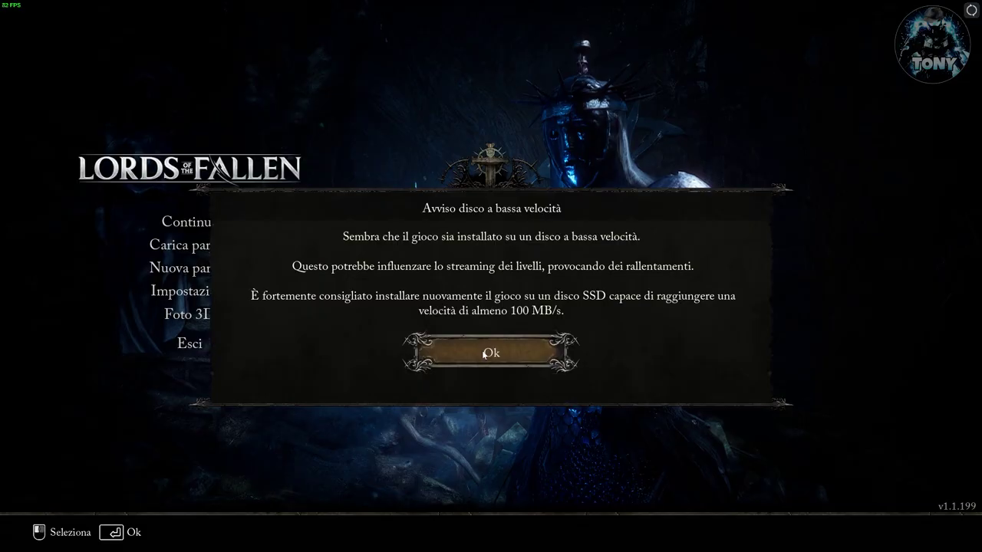
Step: Dismiss the low-speed disk notice and open the game's graphics settings
{"action": "key", "text": "Return"}
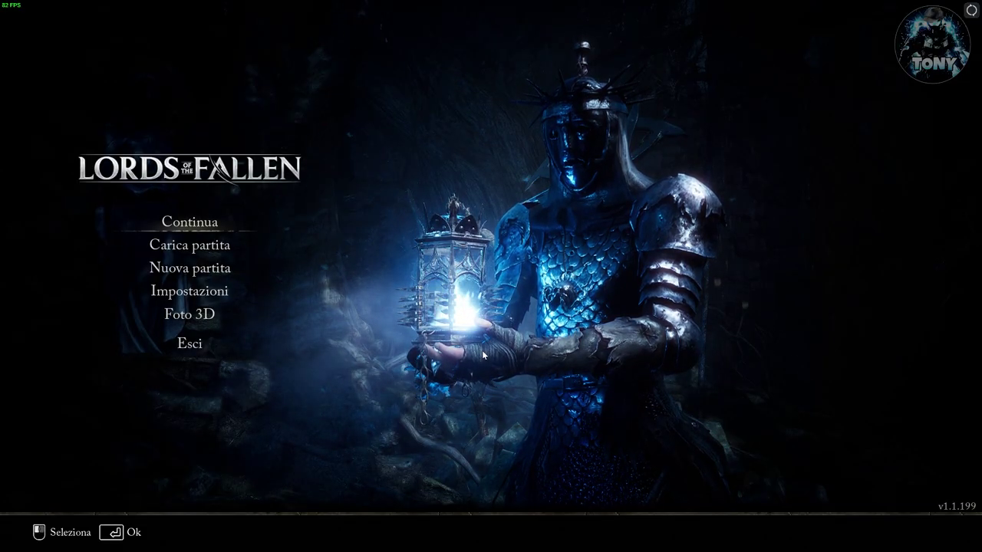
{"action": "left_click", "coordinate": [181, 293]}
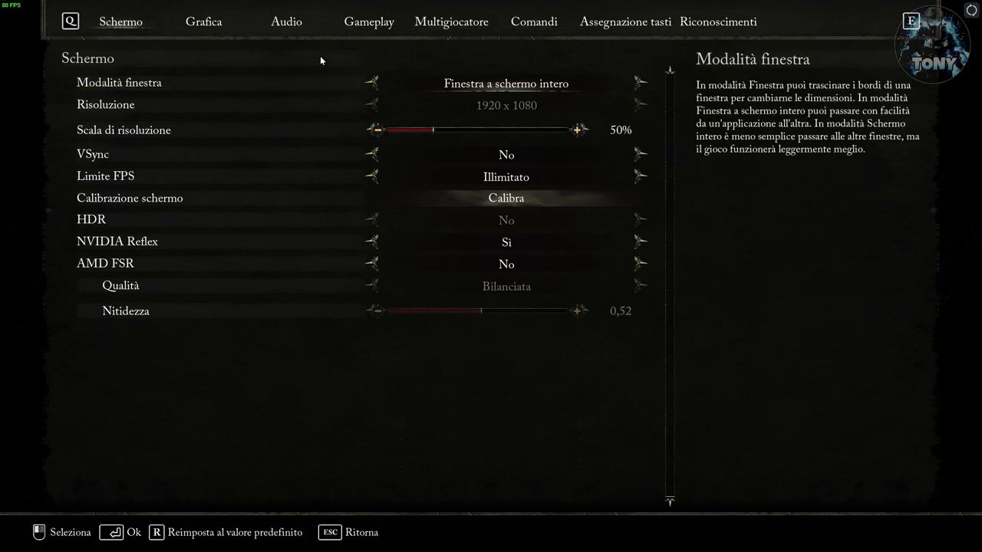
{"action": "left_click", "coordinate": [189, 23]}
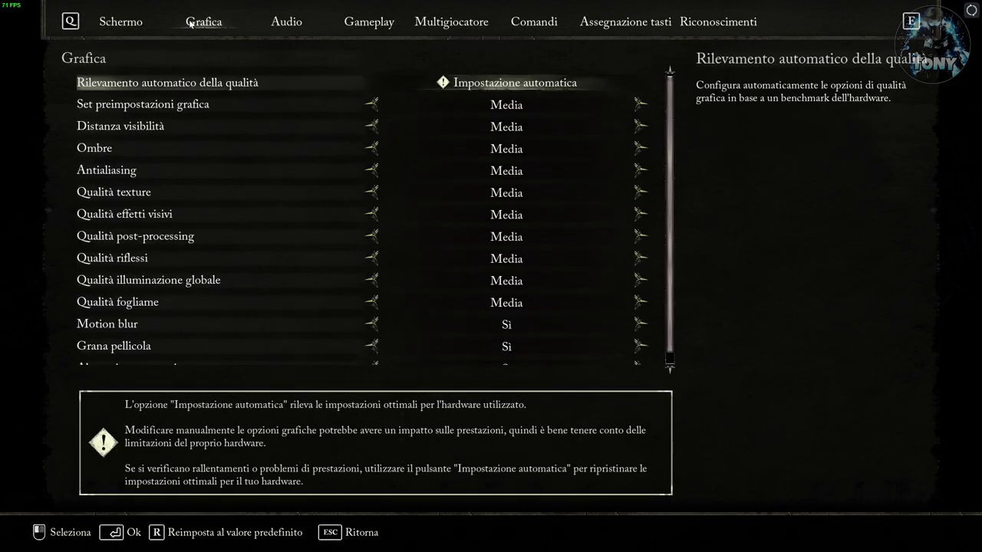